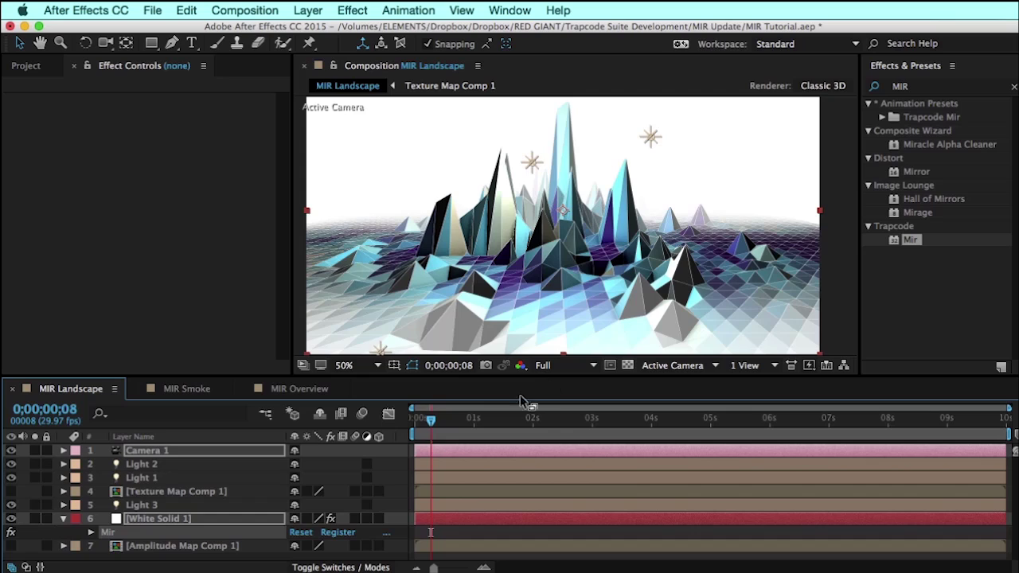
Step: Open the MIR Overview composition, which shows the white crumpled Mir surface
left_click(289, 390)
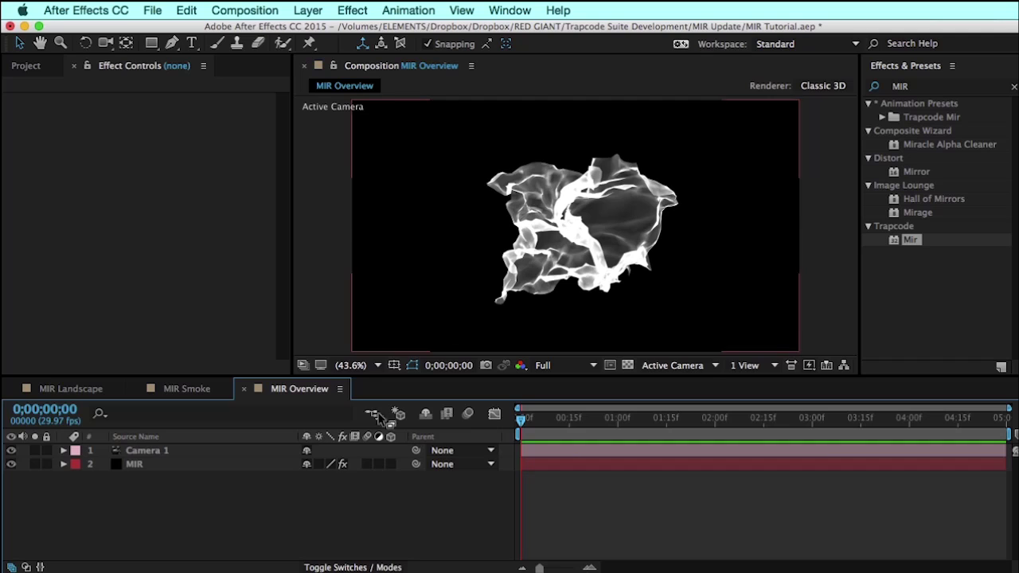
Step: Select the MIR layer and enter a fractal Amplitude of -3
left_click(366, 343)
key("e")
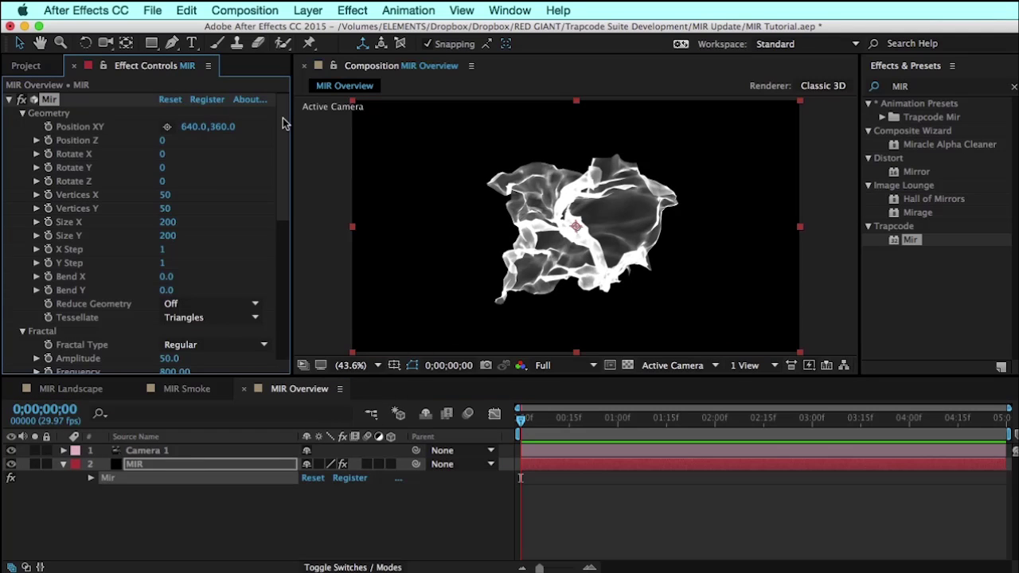
scroll(284, 123, "down", 4)
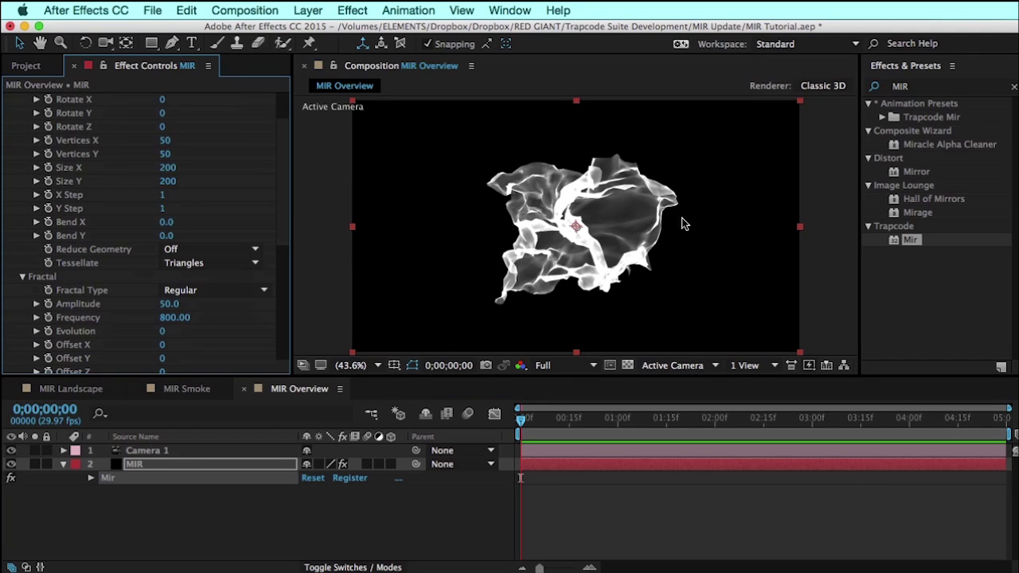
left_click(170, 304)
type("-3")
key("Return")
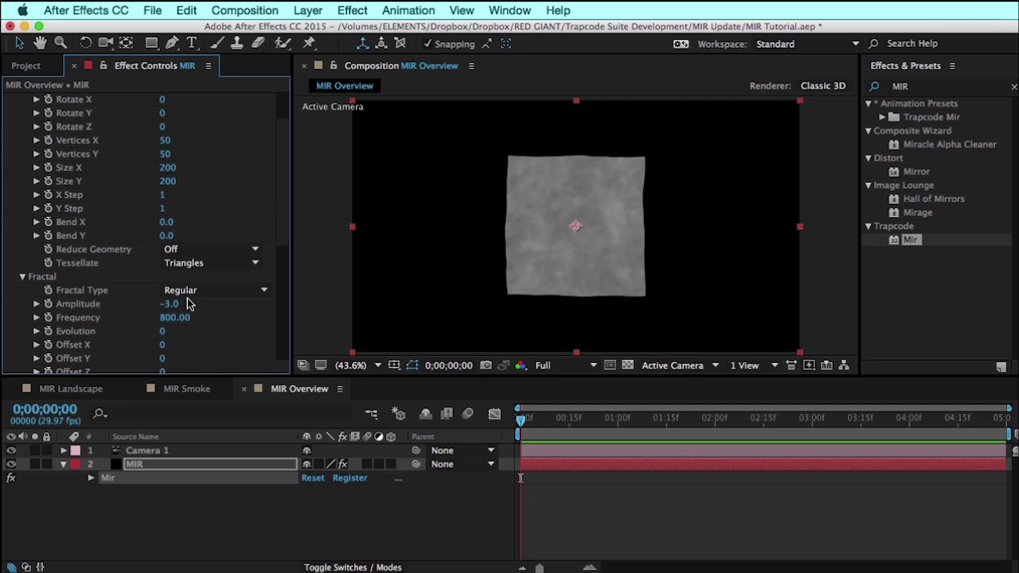
Step: Scrub the Amplitude to 6.0 so the surface flattens, briefly checking MIR Smoke
mouse_move(168, 305)
left_mouse_down()
mouse_move(191, 309)
mouse_move(157, 293)
mouse_move(188, 292)
left_mouse_up()
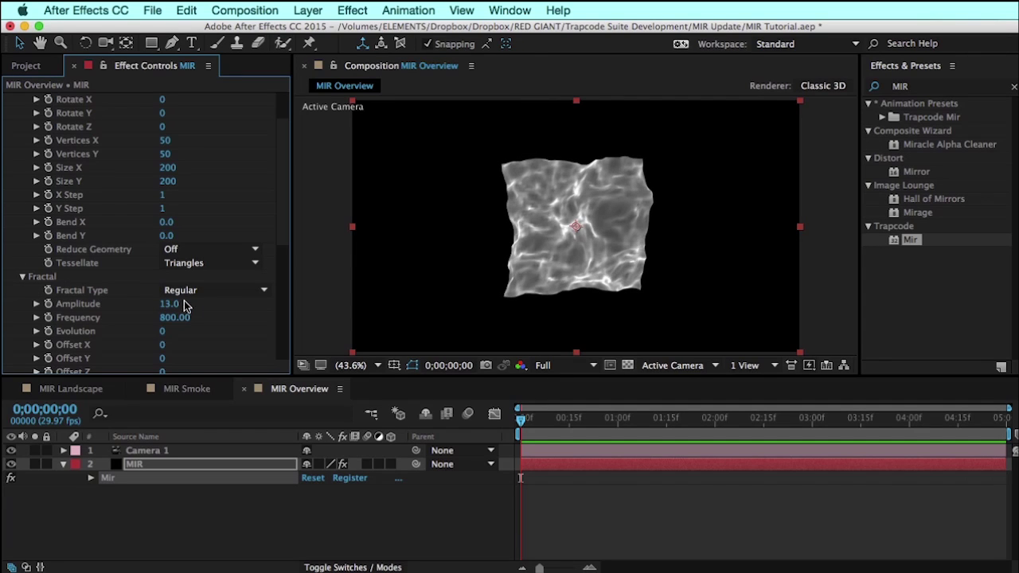
mouse_move(177, 306)
left_mouse_down()
mouse_move(225, 303)
mouse_move(168, 304)
left_mouse_up()
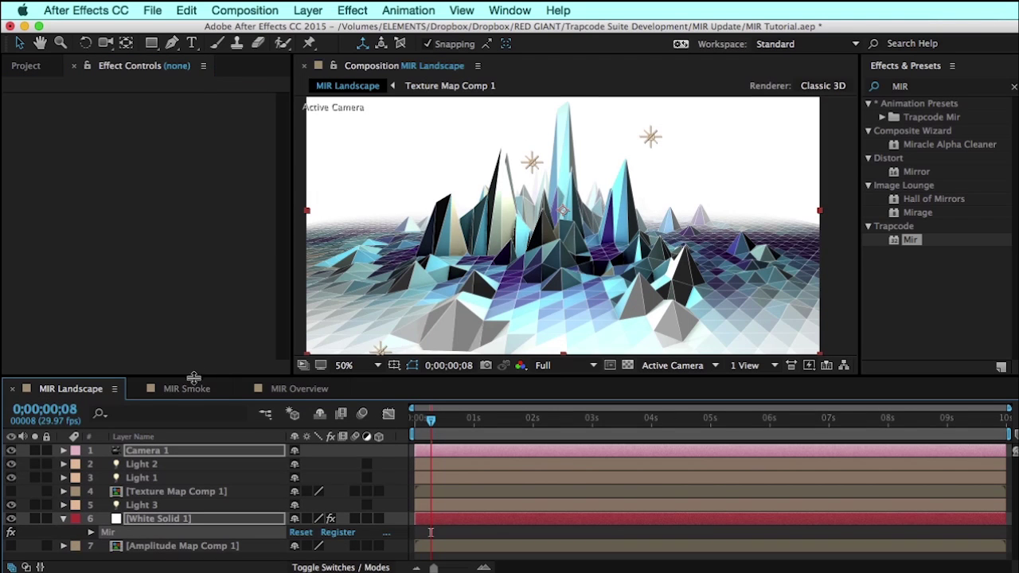
left_click(186, 388)
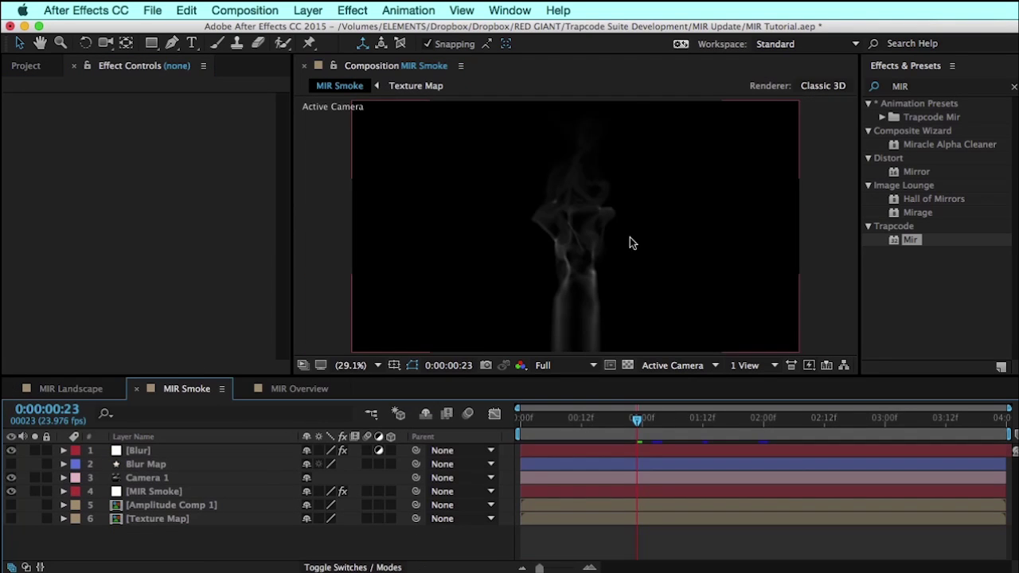
left_click(273, 390)
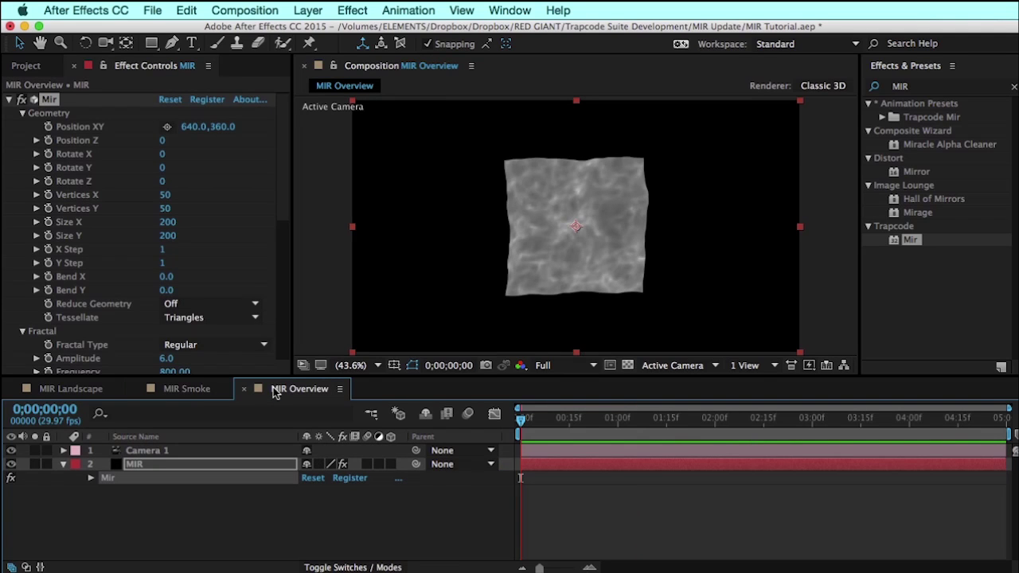
Step: Scrub the Mir plane to 500×500 and raise Amplitude and Vertices for sharper ridges
left_click_drag(183, 129, 164, 161)
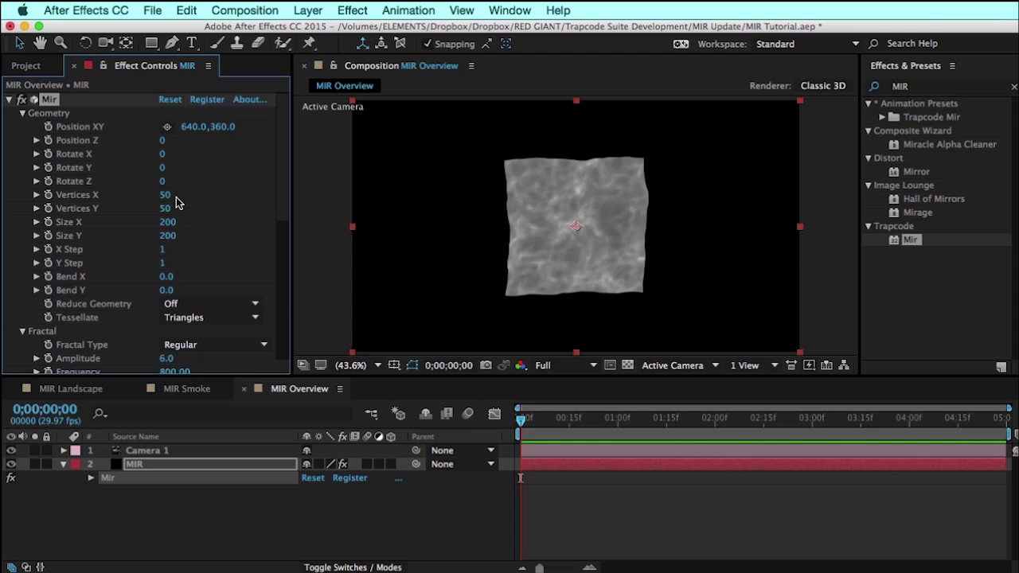
left_click_drag(169, 222, 89, 195)
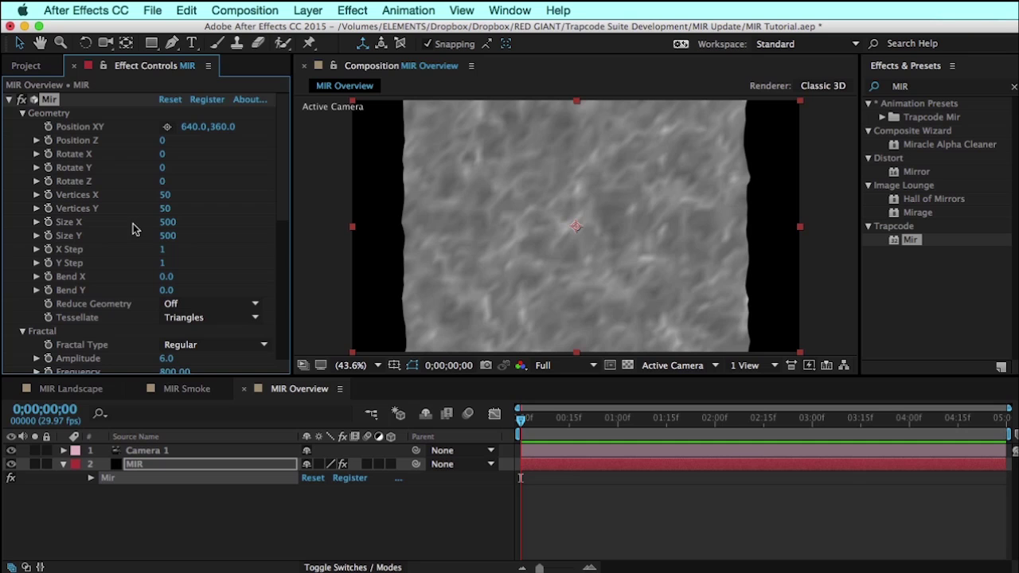
left_click_drag(172, 358, 190, 359)
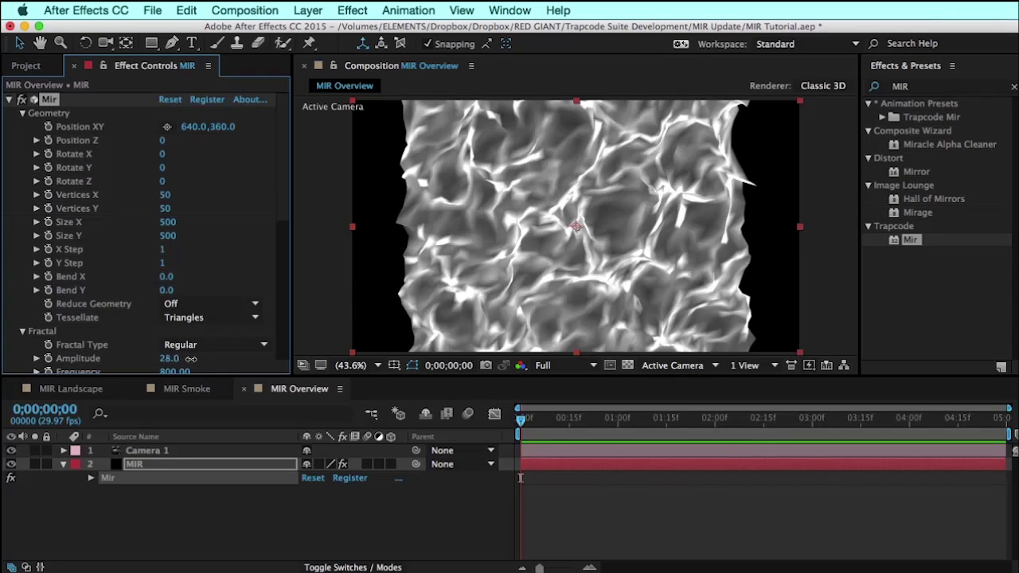
left_click_drag(163, 194, 315, 214)
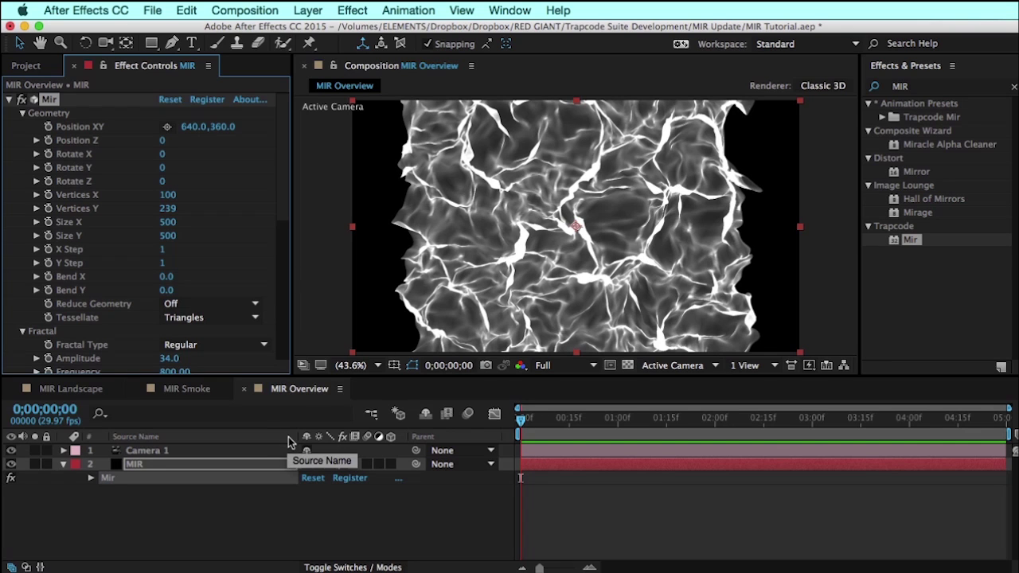
Step: In MIR Landscape, set White Solid 1's Mir Tessellate to Quads
left_click(97, 391)
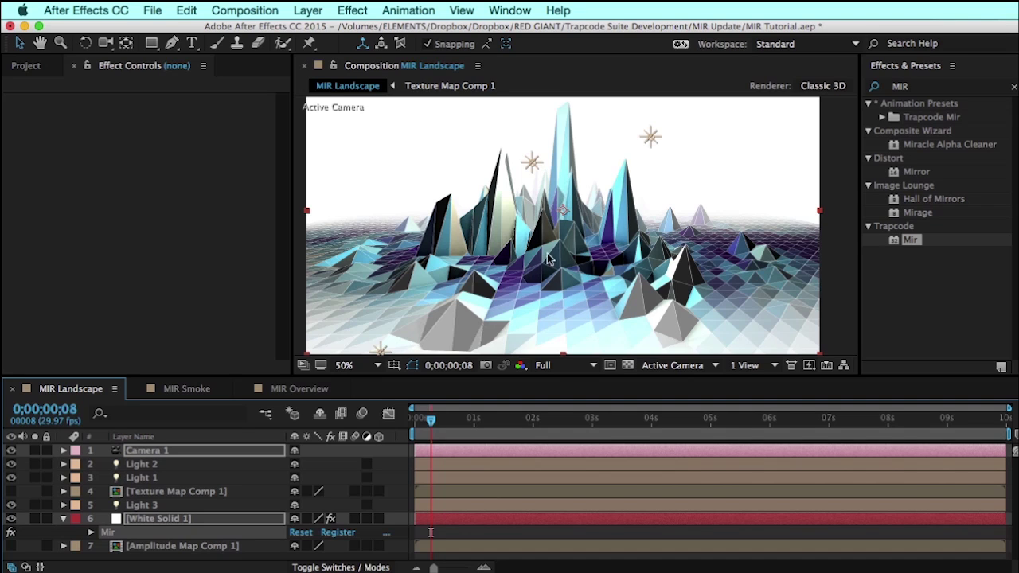
left_click(121, 534)
scroll(183, 293, "down", 2)
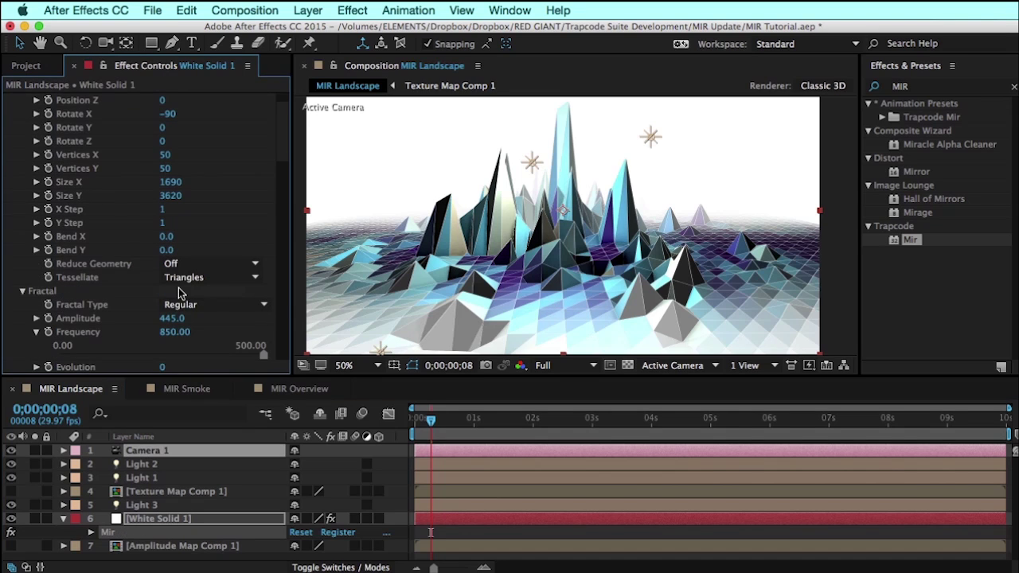
left_click(232, 279)
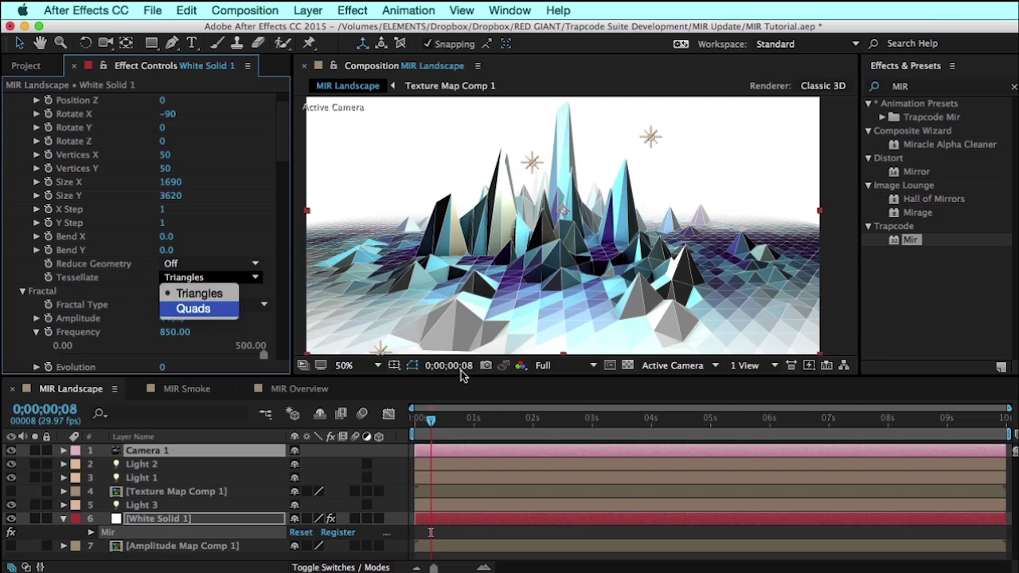
left_click(185, 310)
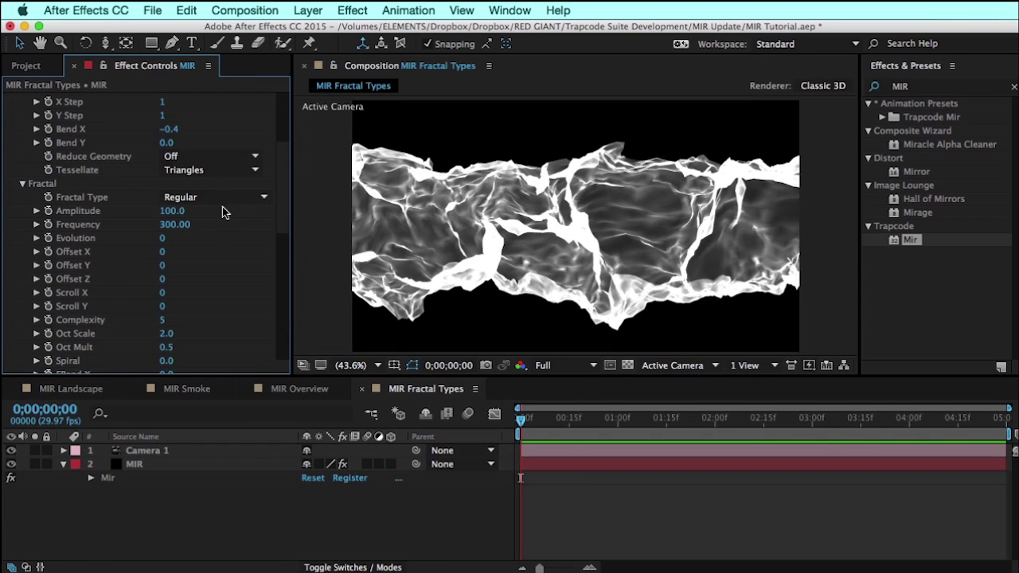
Step: Set the Mir Amplitude to 19, then scrub it higher until the band turns jagged
left_click(171, 211)
type("19")
key("Return")
mouse_move(165, 210)
left_mouse_down()
mouse_move(231, 210)
mouse_move(157, 209)
left_mouse_up()
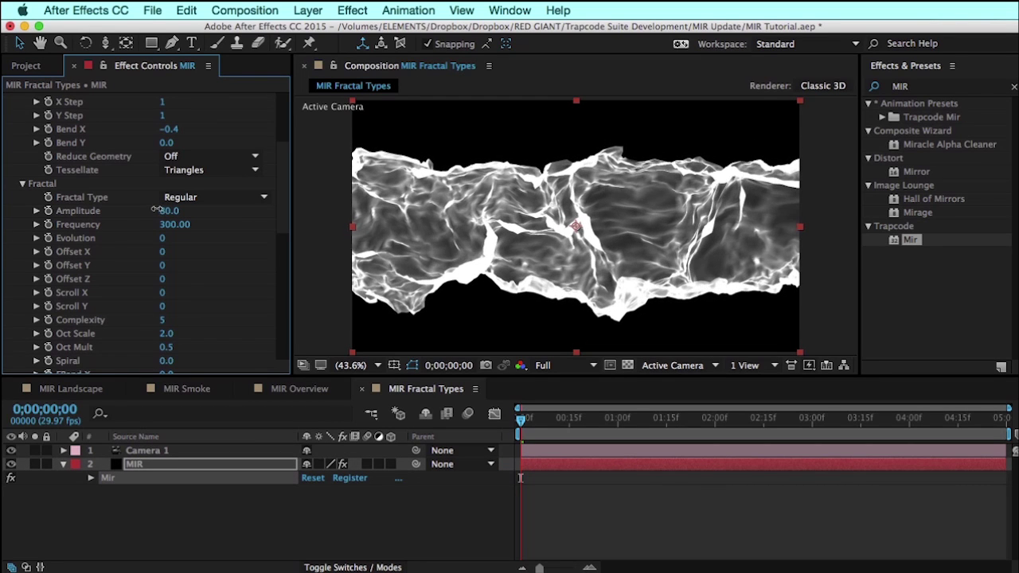
Step: Browse the fractal type list, keep Regular, and scrub Amplitude to 77.0
left_click(178, 196)
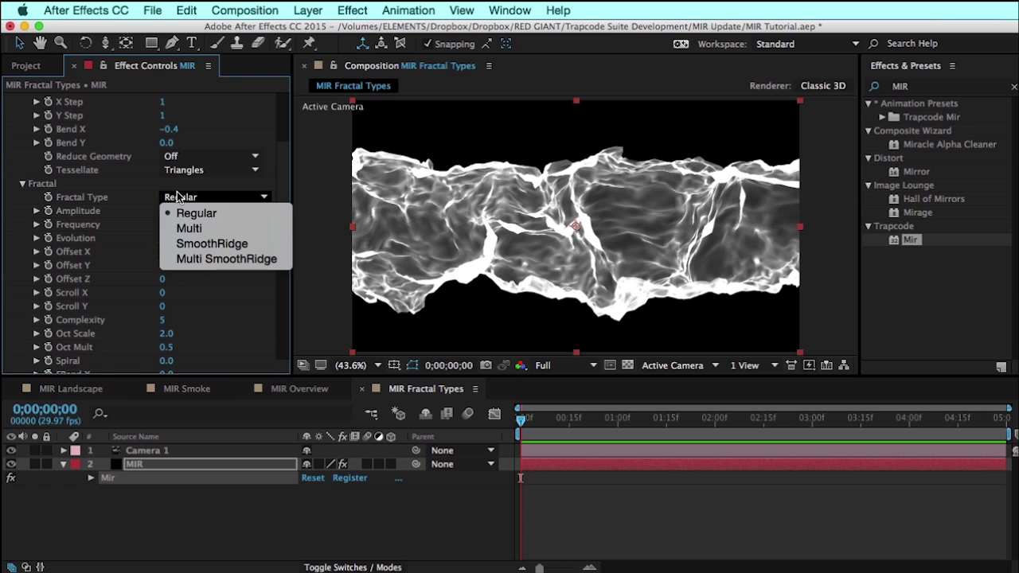
left_click(182, 199)
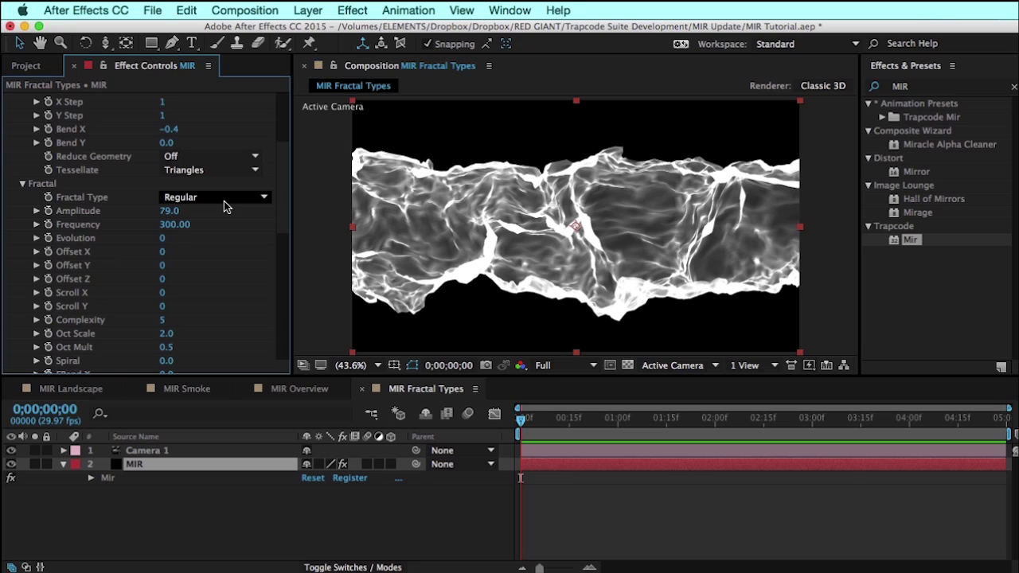
left_click(191, 197)
left_click(368, 196)
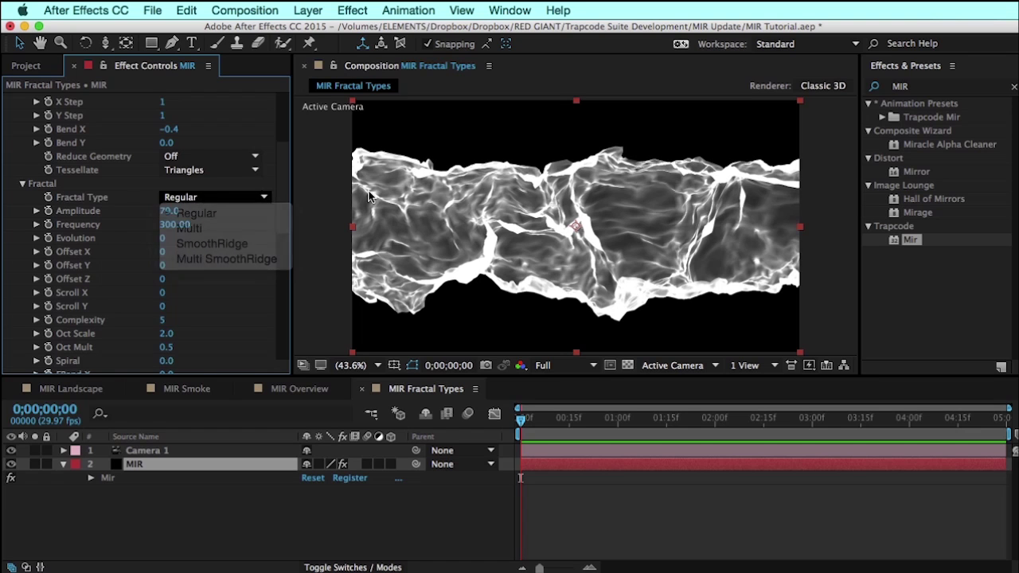
mouse_move(168, 212)
left_mouse_down()
mouse_move(182, 211)
mouse_move(162, 211)
left_mouse_up()
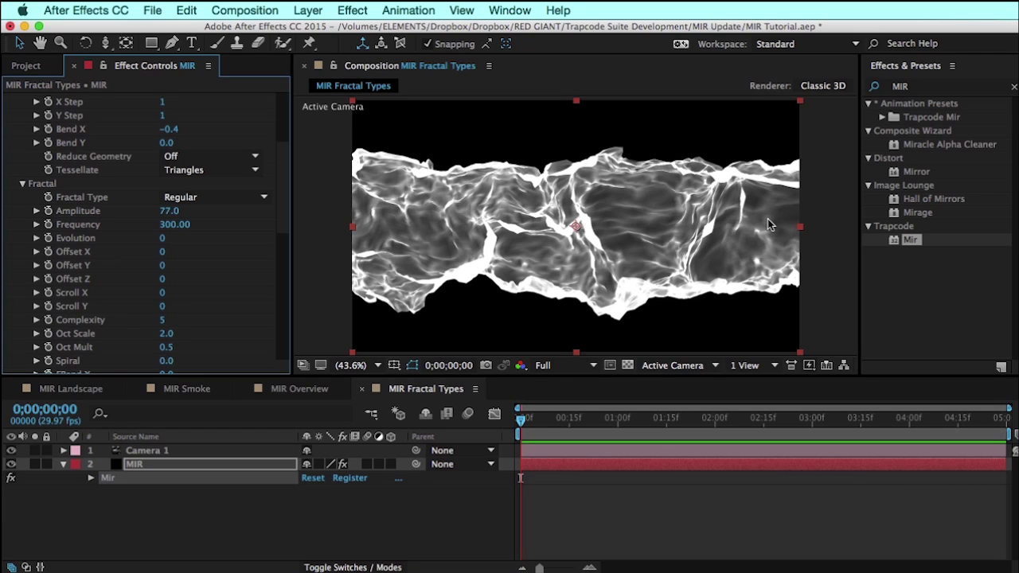
left_click(211, 197)
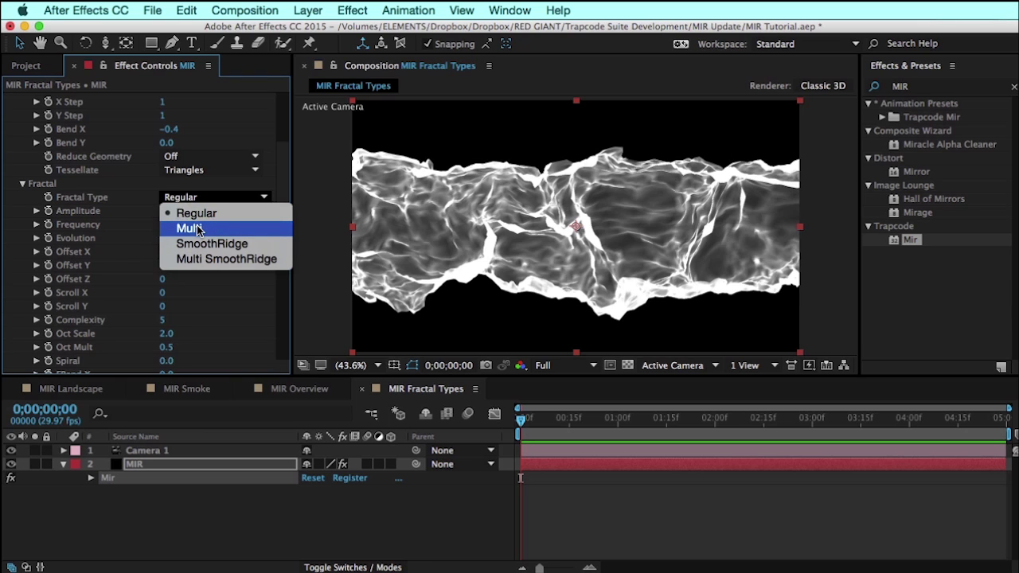
Step: Set the MIR layer's fractal type to Multi and lower Amplitude to 40.0
left_click(251, 236)
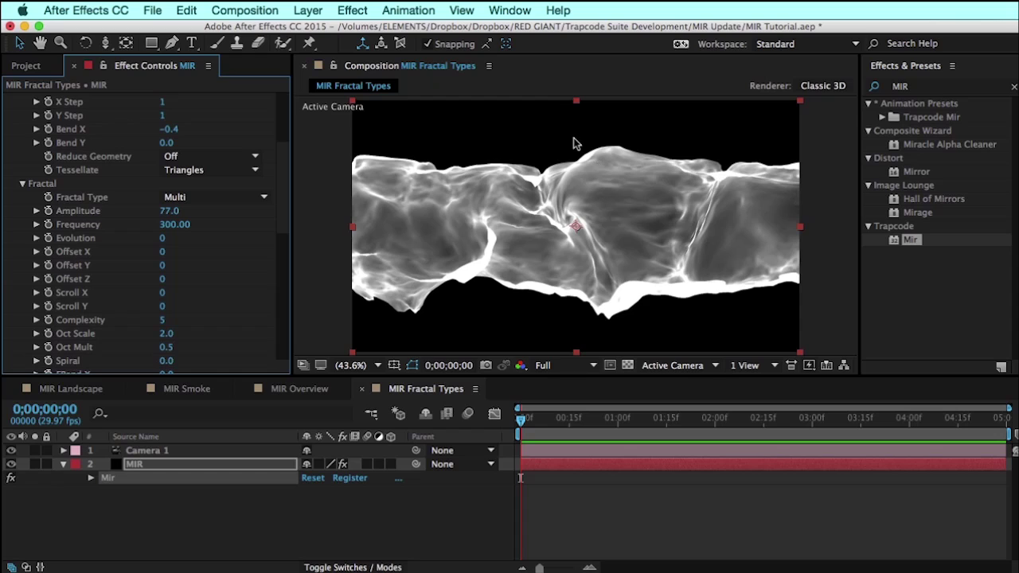
key("super+z")
left_click(231, 196)
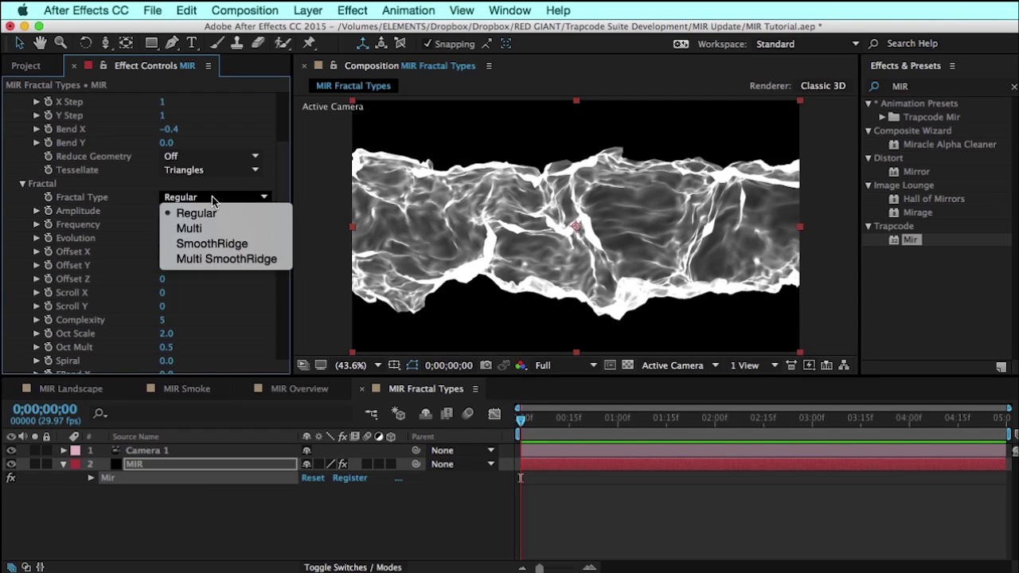
left_click(191, 229)
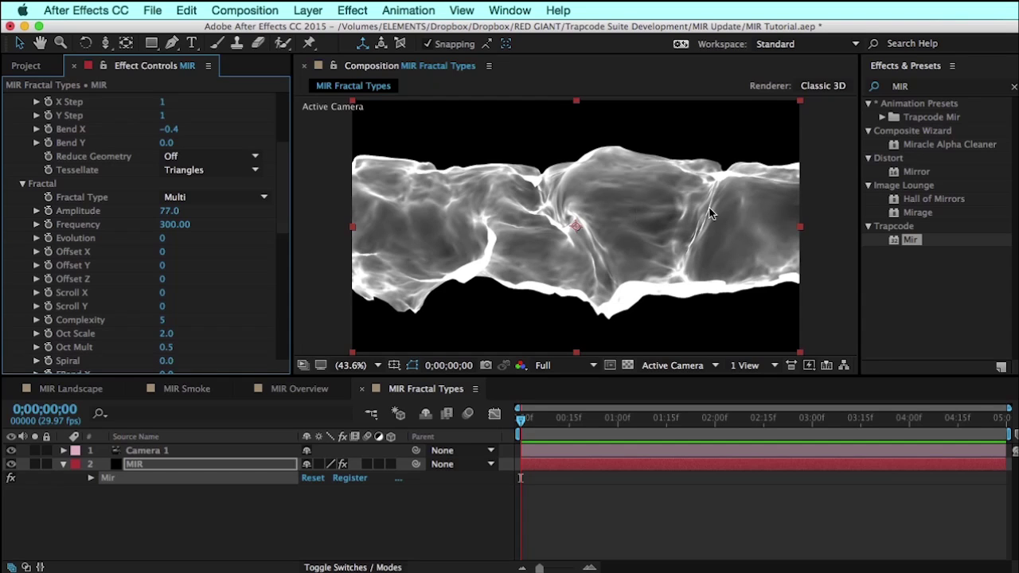
left_click(207, 202)
left_click(397, 264)
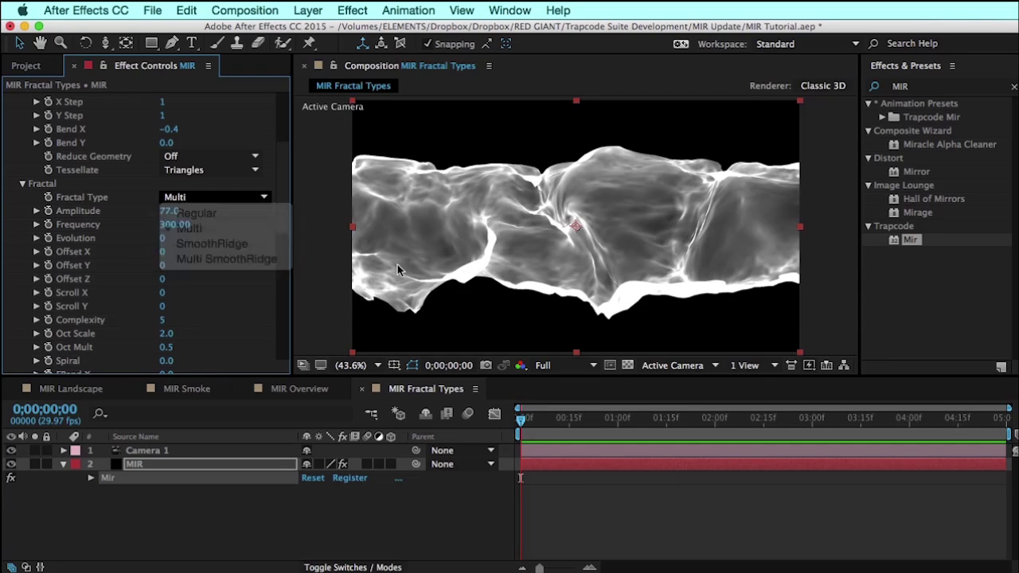
left_click_drag(154, 210, 127, 208)
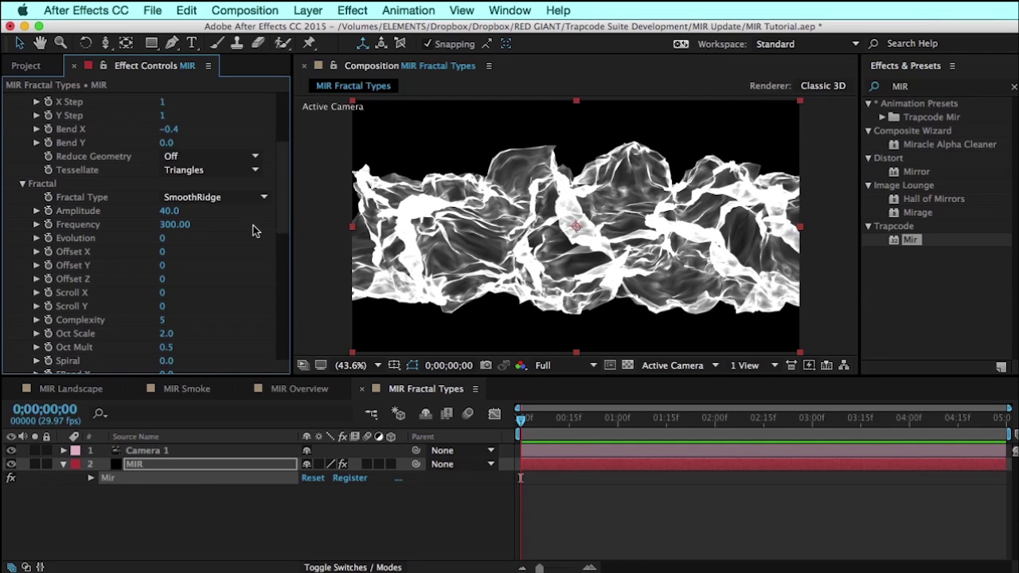
Step: In MIR Smoke, set the fractal type to SmoothRidge and scrub the animation forward
scroll(239, 351, "up", 5)
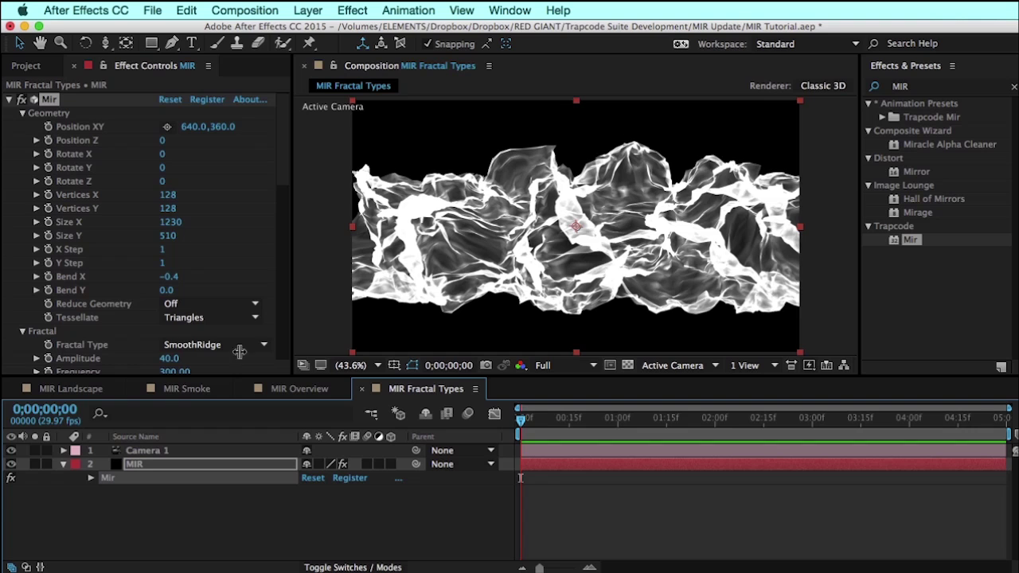
left_click(159, 395)
left_click(224, 348)
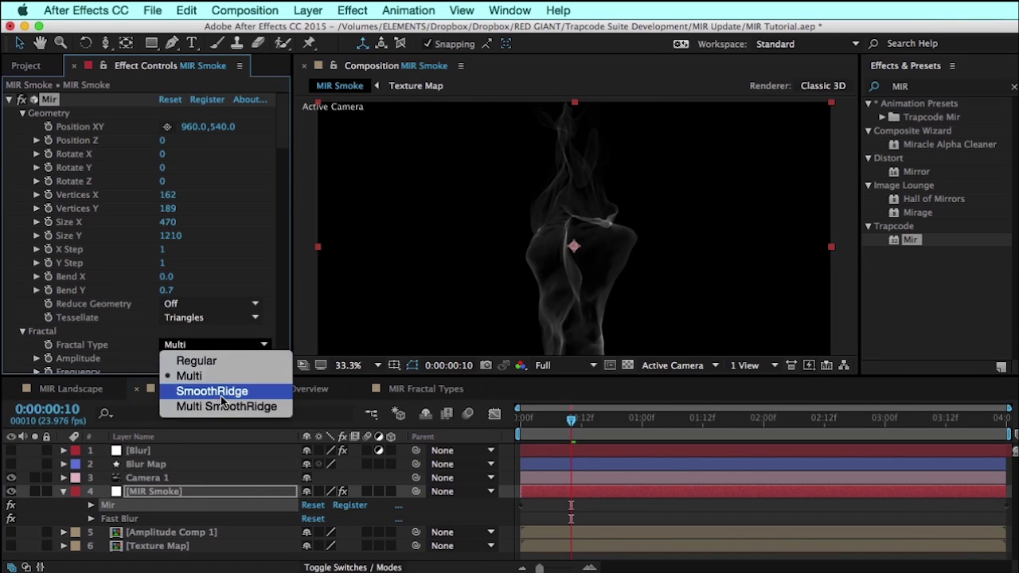
left_click(221, 391)
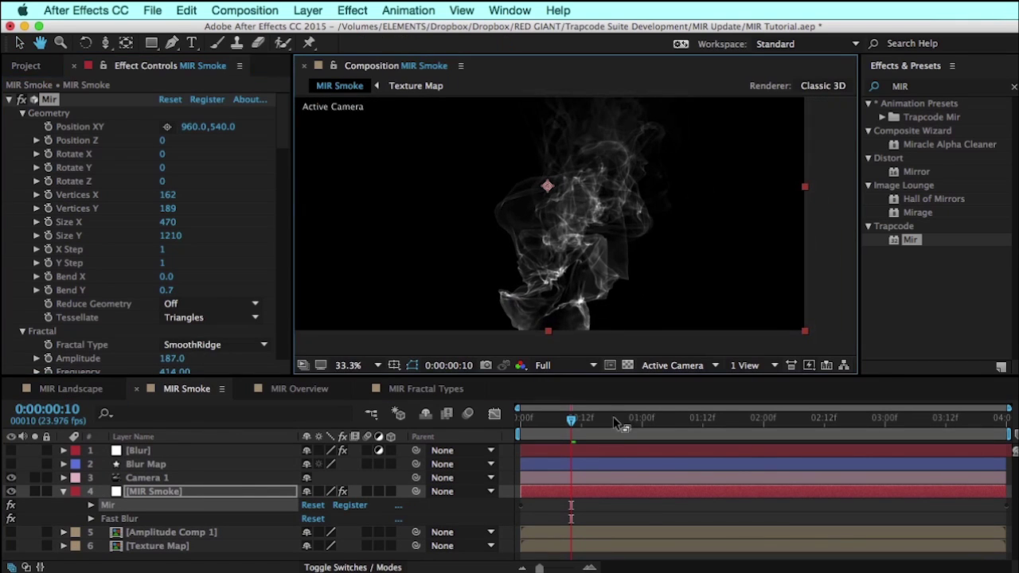
left_click_drag(613, 417, 647, 437)
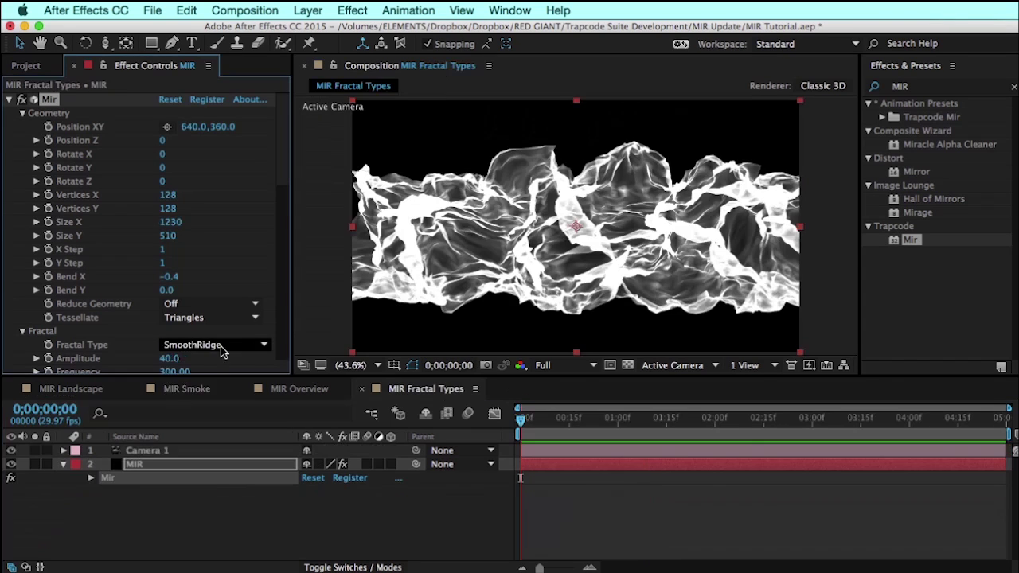
Step: Set the MIR layer's fractal type to Multi SmoothRidge and show the fractal types reference image
left_click(221, 348)
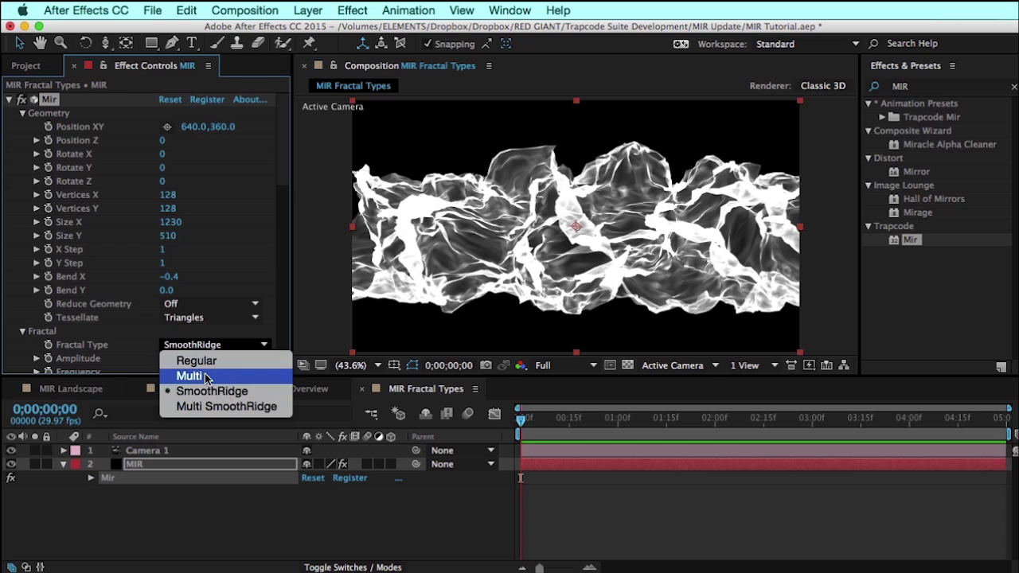
left_click(226, 406)
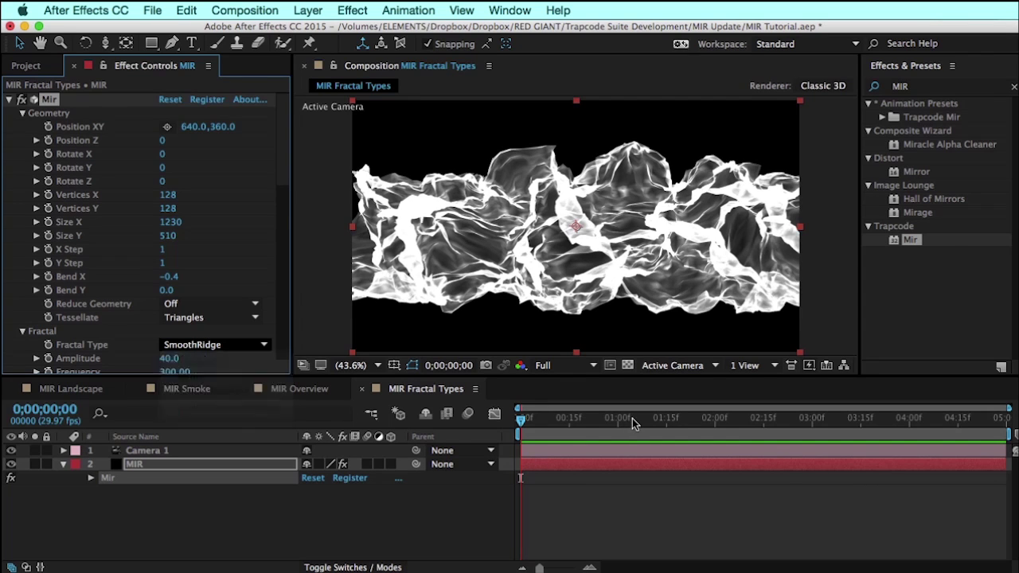
scroll(159, 278, "down", 3)
key("super+Tab")
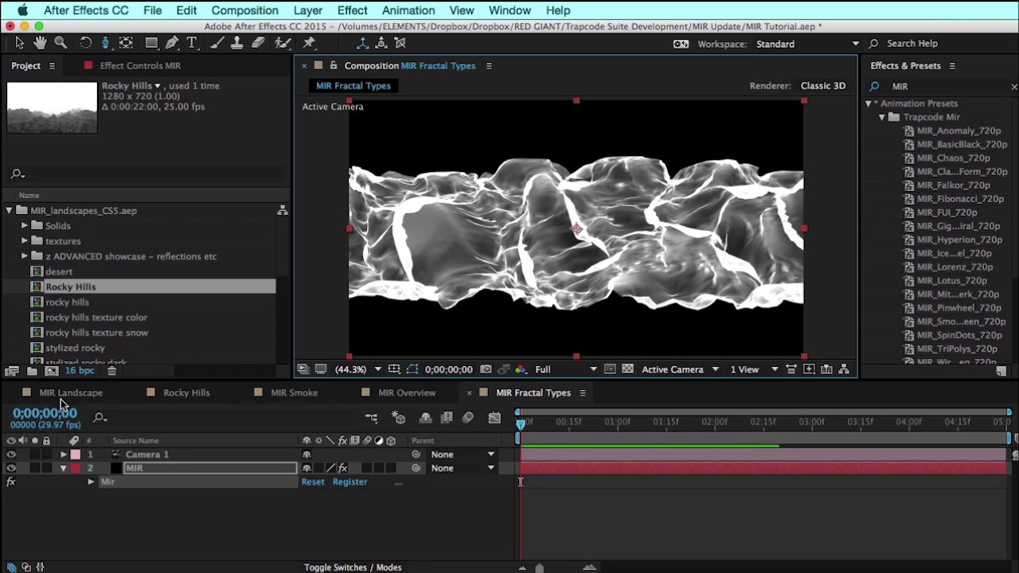
Step: Orbit the Rocky Hills camera around the mountains, then return to MIR Landscape
left_click(70, 392)
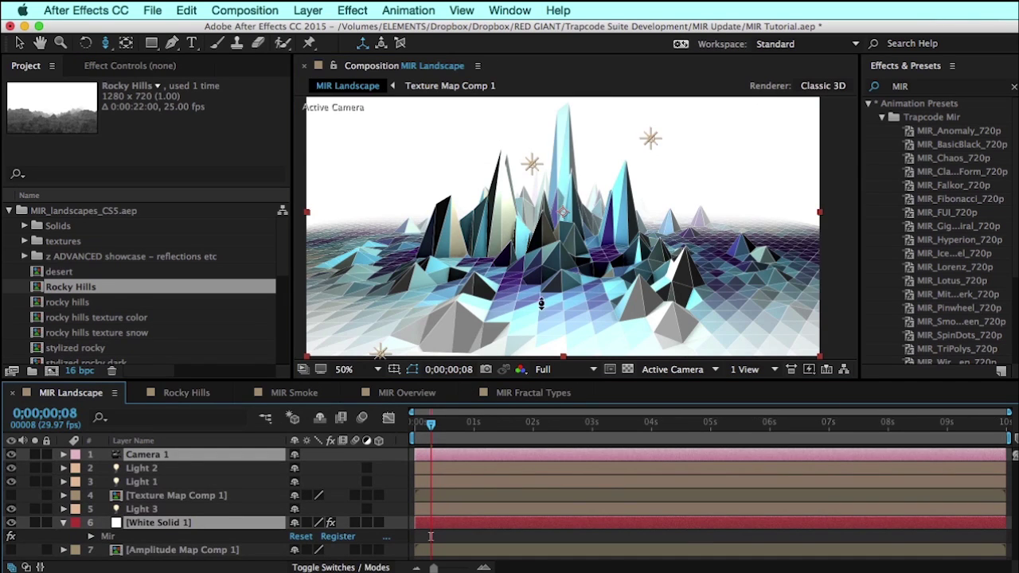
left_click(201, 393)
left_click(641, 254)
mouse_move(641, 253)
left_mouse_down()
mouse_move(629, 303)
mouse_move(632, 205)
mouse_move(637, 255)
mouse_move(637, 243)
left_mouse_up()
key("F2")
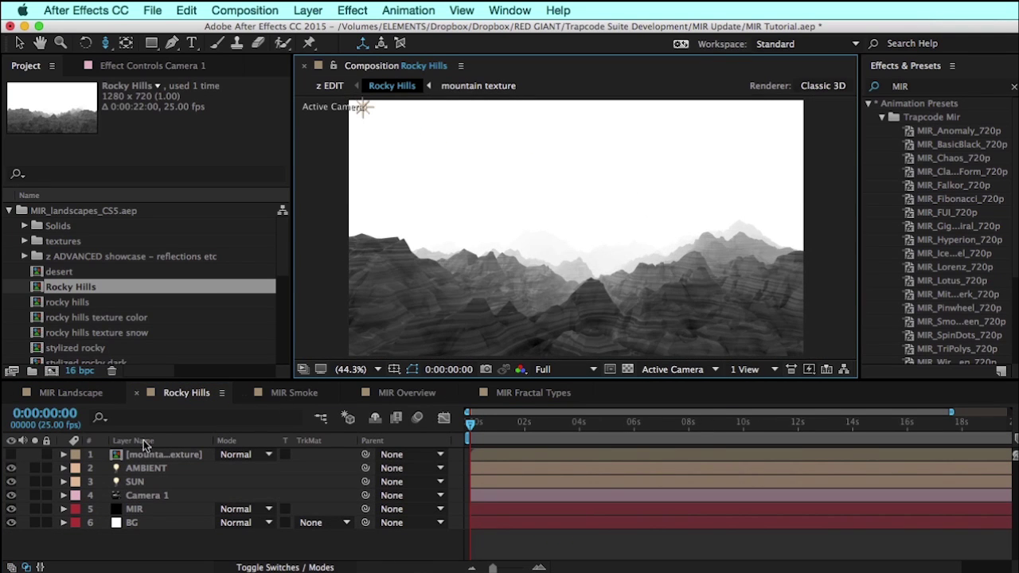
left_click(70, 394)
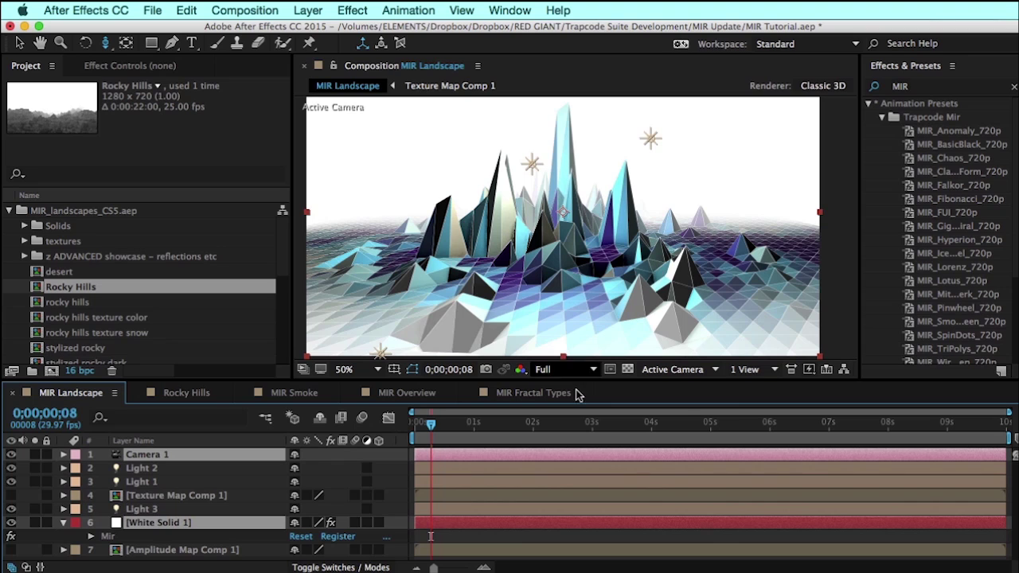
Step: Switch the 3D view to Front and select White Solid 1 to show its Mir settings
left_click(715, 370)
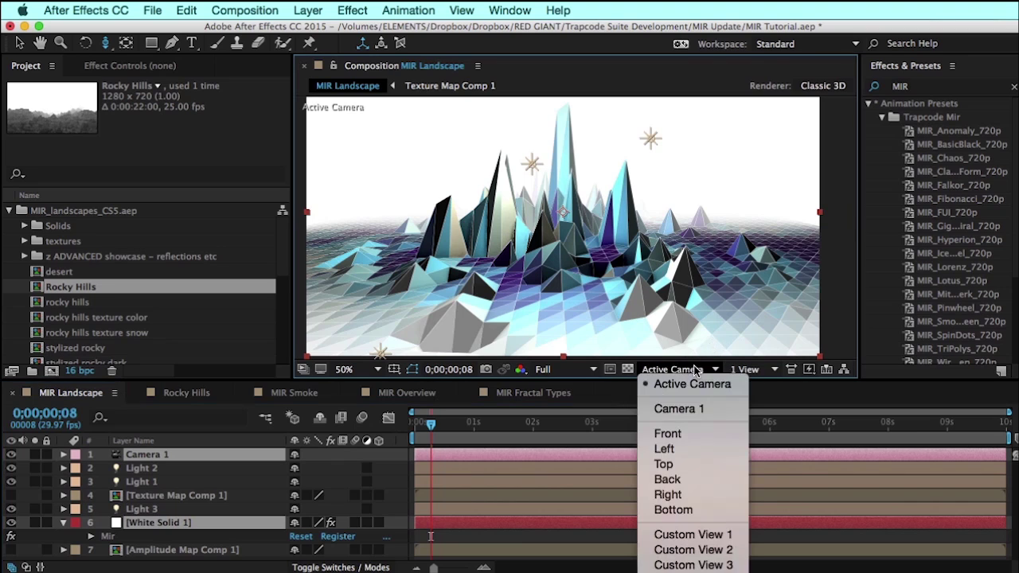
left_click(671, 434)
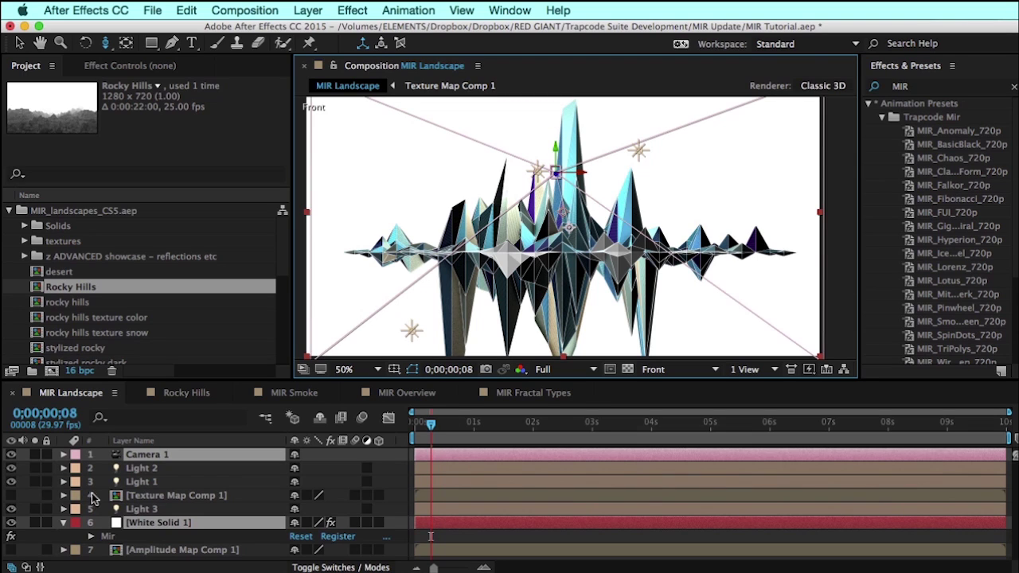
left_click(107, 538)
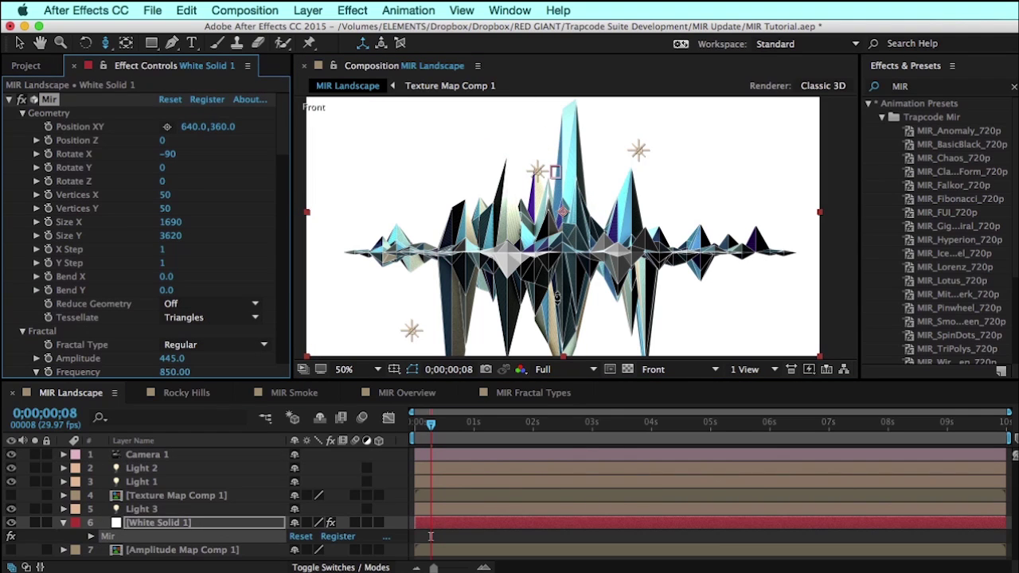
Step: Set Mir's Z Range to Limit and scrub Z Max to -0.01, clipping spikes below ground
key("c")
scroll(36, 274, "down", 6)
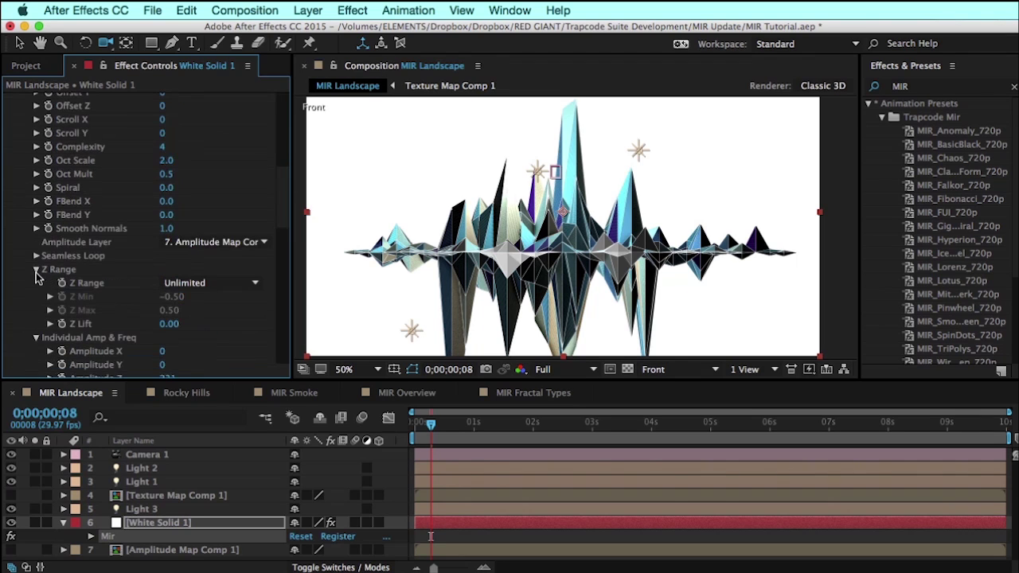
left_click(37, 270)
left_click(37, 270)
left_click(203, 283)
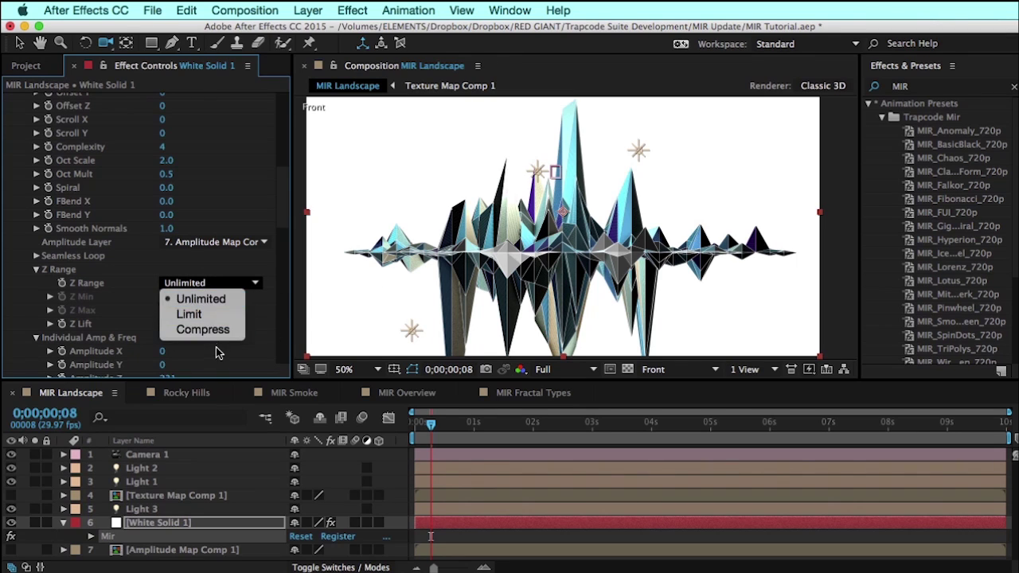
left_click(195, 315)
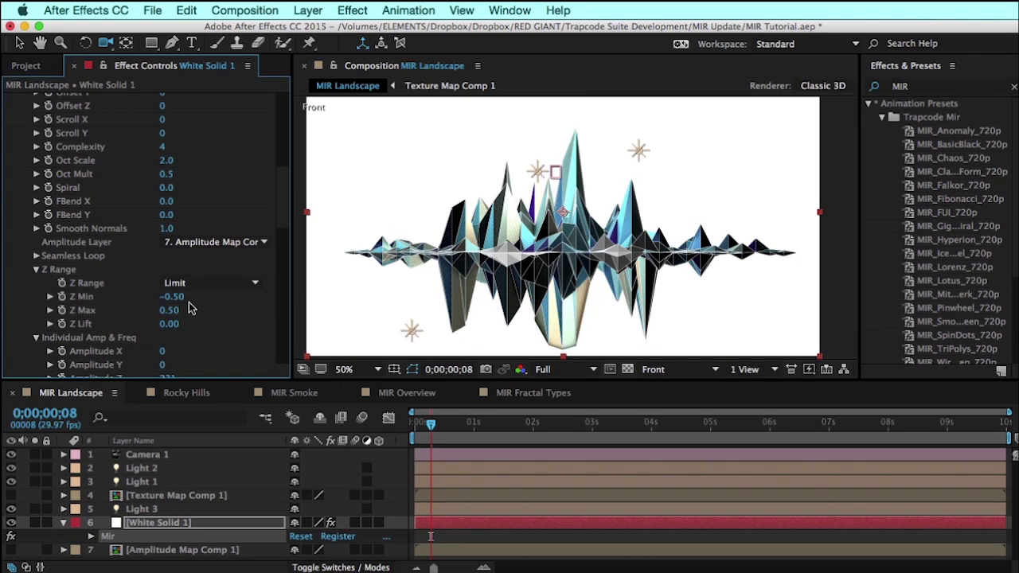
left_click_drag(169, 310, 138, 315)
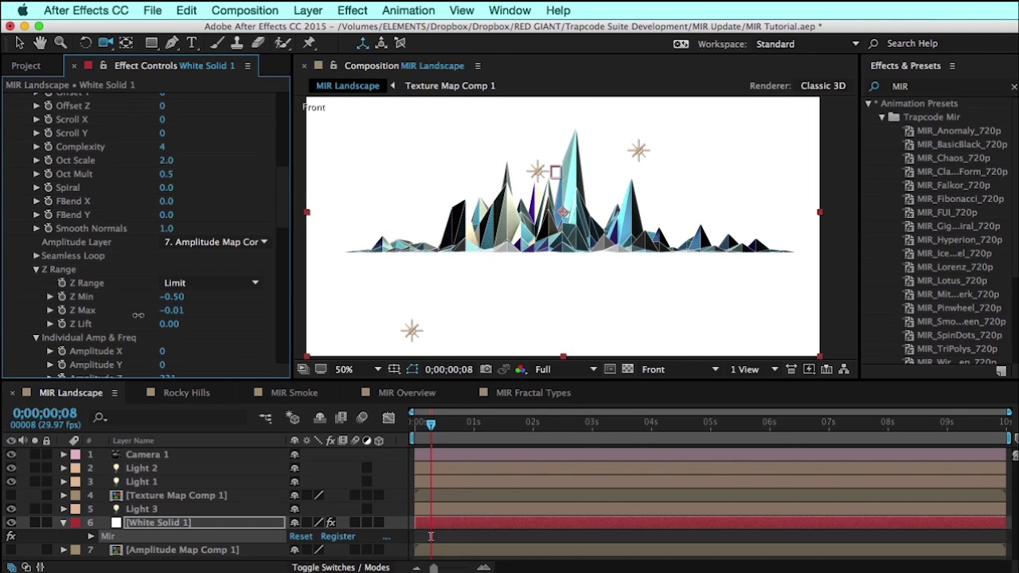
Step: Return to the Active Camera view and set Z Max to 0.00
left_click(661, 375)
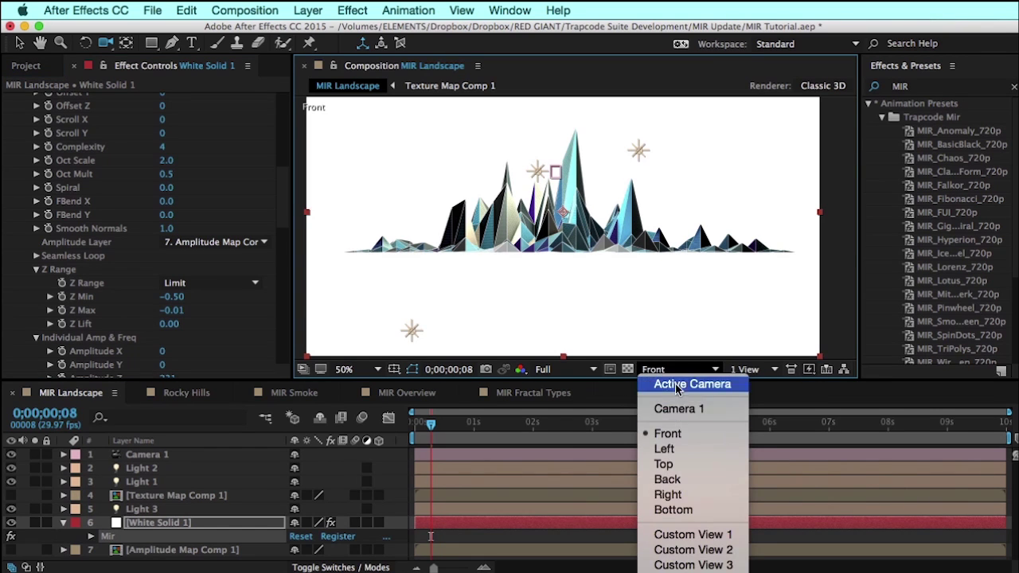
left_click(679, 385)
left_click_drag(169, 310, 300, 309)
left_click_drag(201, 298, 266, 301)
left_click(177, 311)
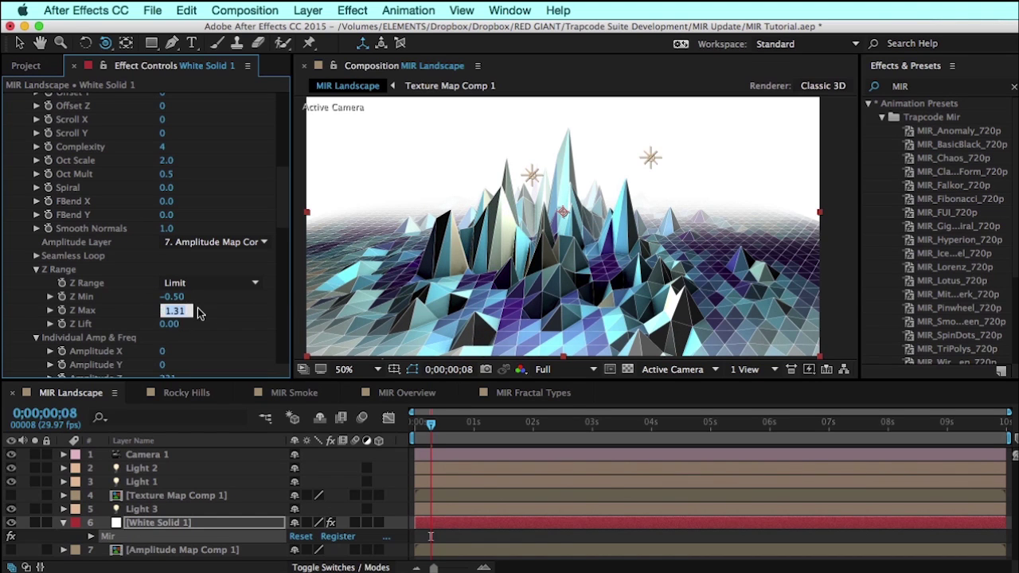
type("0")
key("Return")
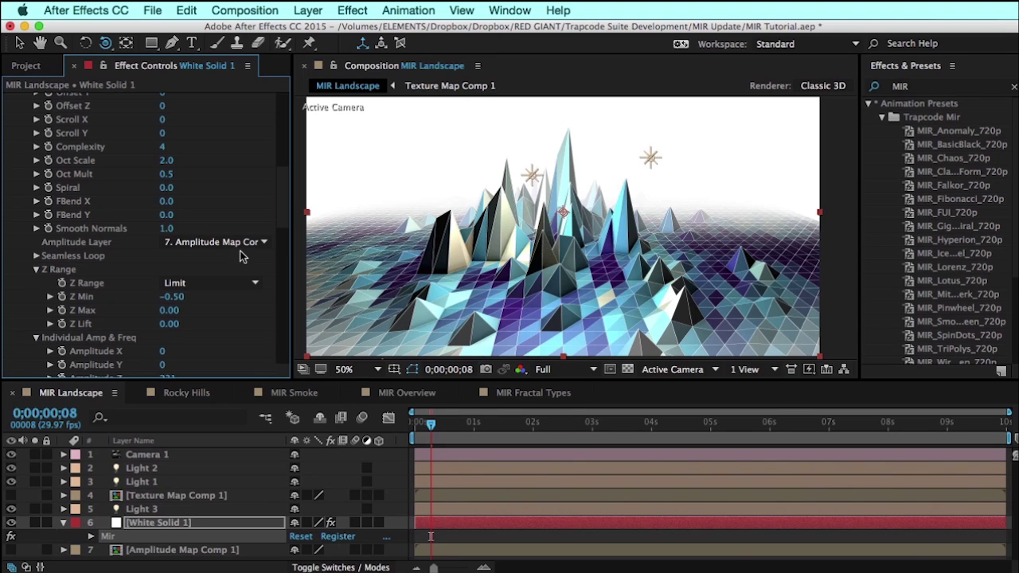
Step: Set Z Range to Compress with Z Min scrubbed to -1.10 for taller peaks
left_click(195, 283)
left_click(203, 329)
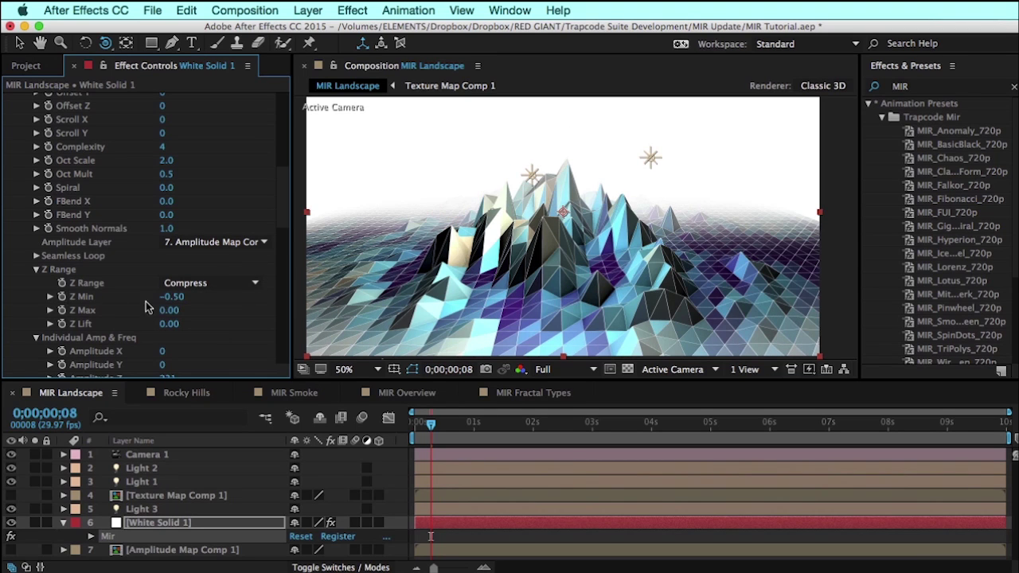
left_click_drag(172, 297, 172, 296)
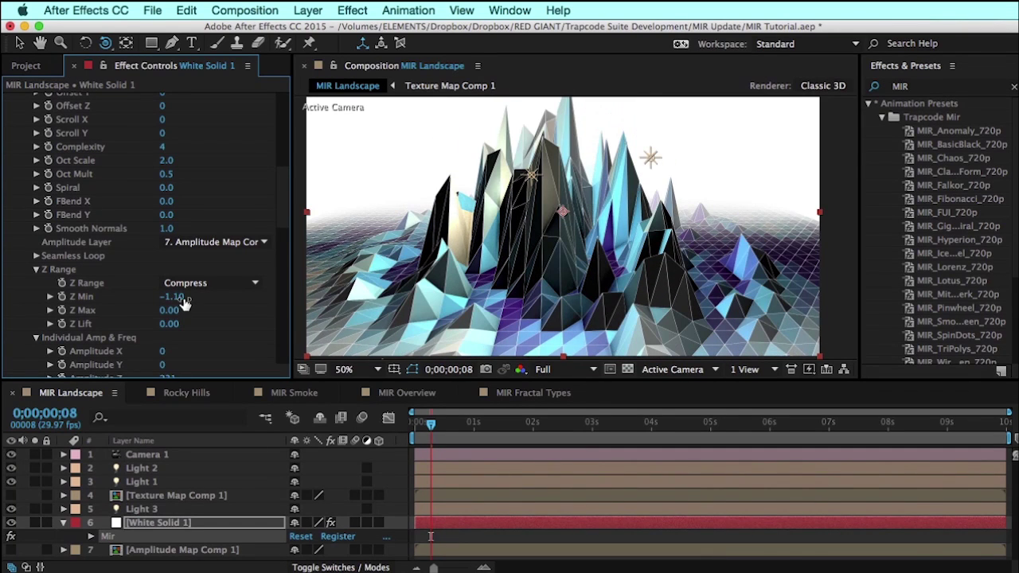
left_click(37, 256)
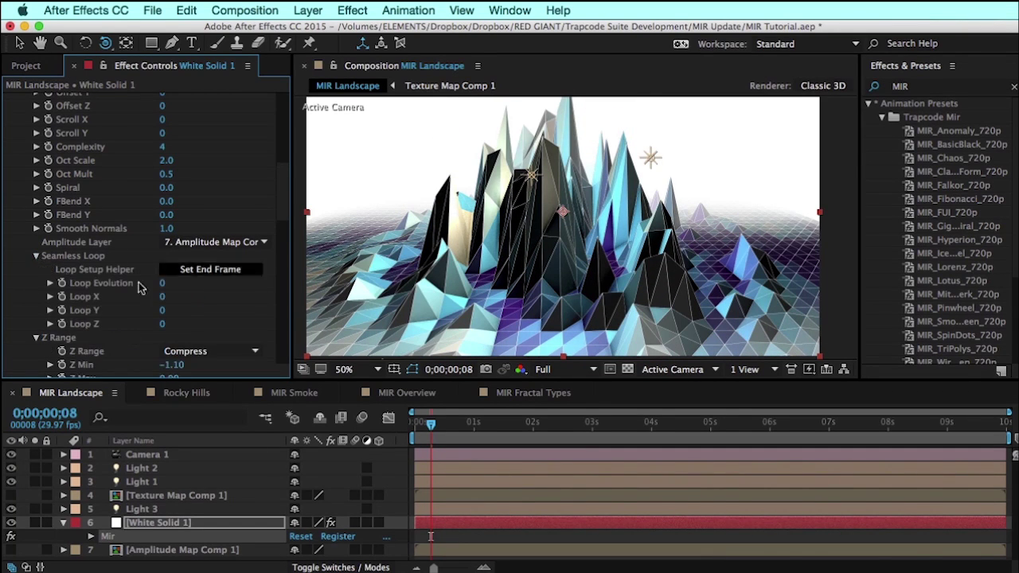
Step: Preview the MIR Smoke animation to its end, showing the Evolution and Offset Y keyframes
left_click(294, 393)
key("space")
key("space")
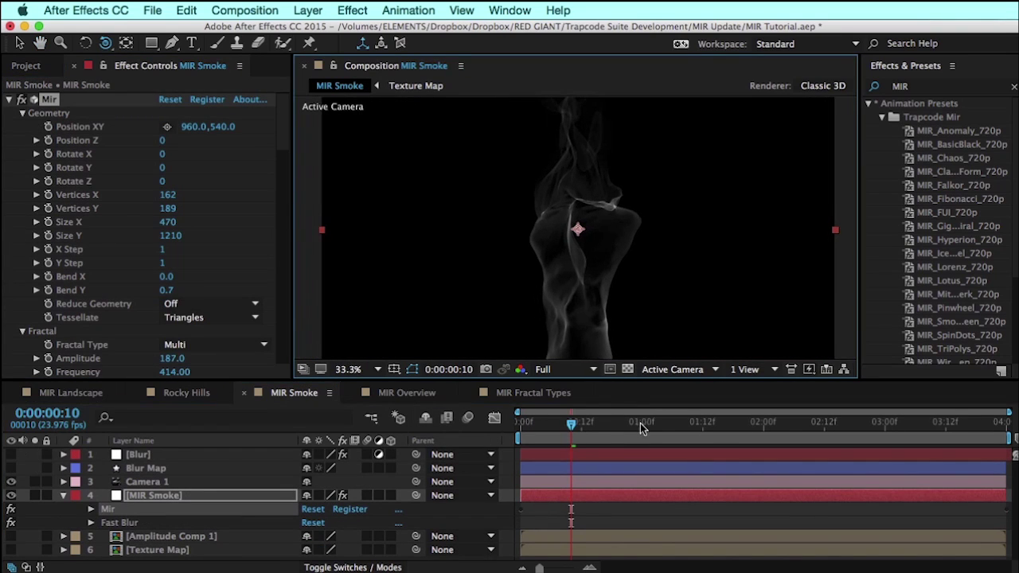
key("u")
left_click(653, 454)
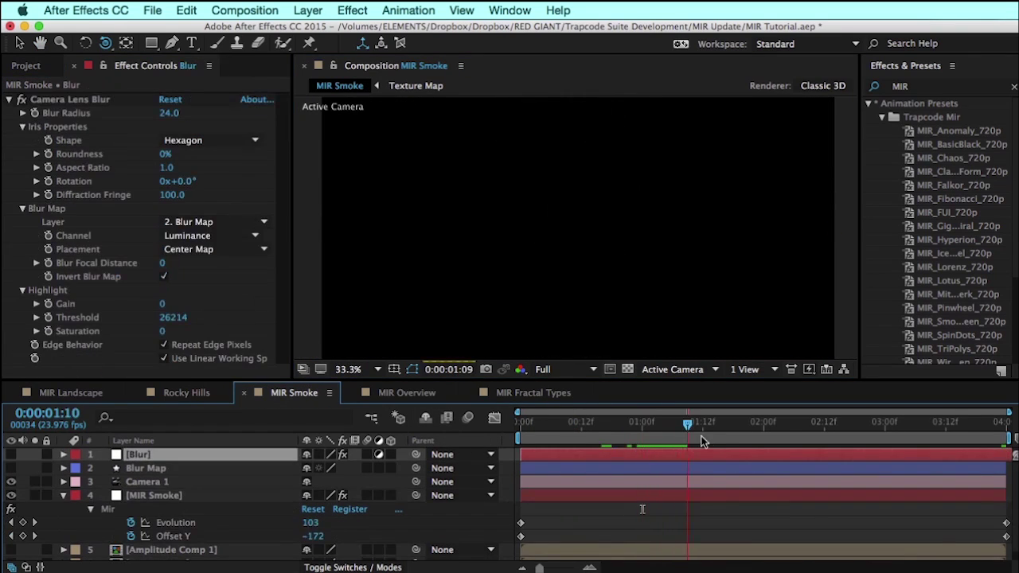
left_click_drag(763, 455, 946, 434)
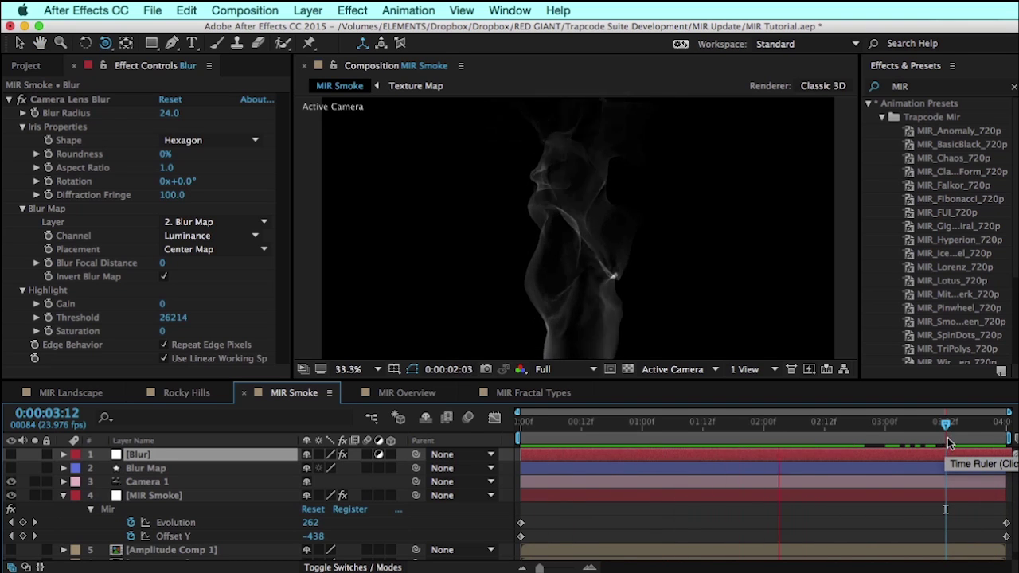
key("Page_Down")
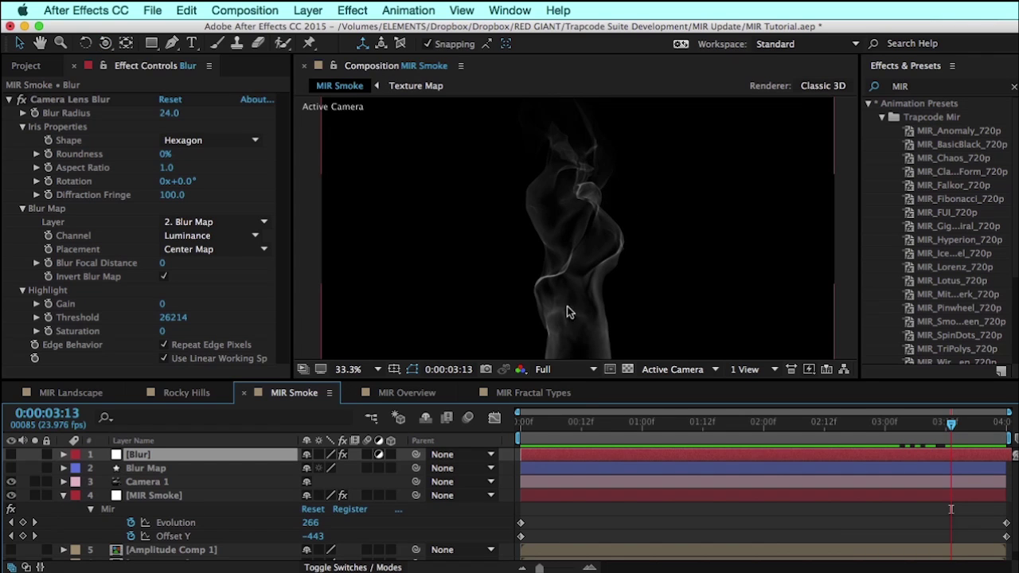
Step: Show MIR Smoke's Mir settings at 0:00:00:00, where Evolution and Offset Y read 0
left_click(154, 496)
scroll(197, 285, "down", 5)
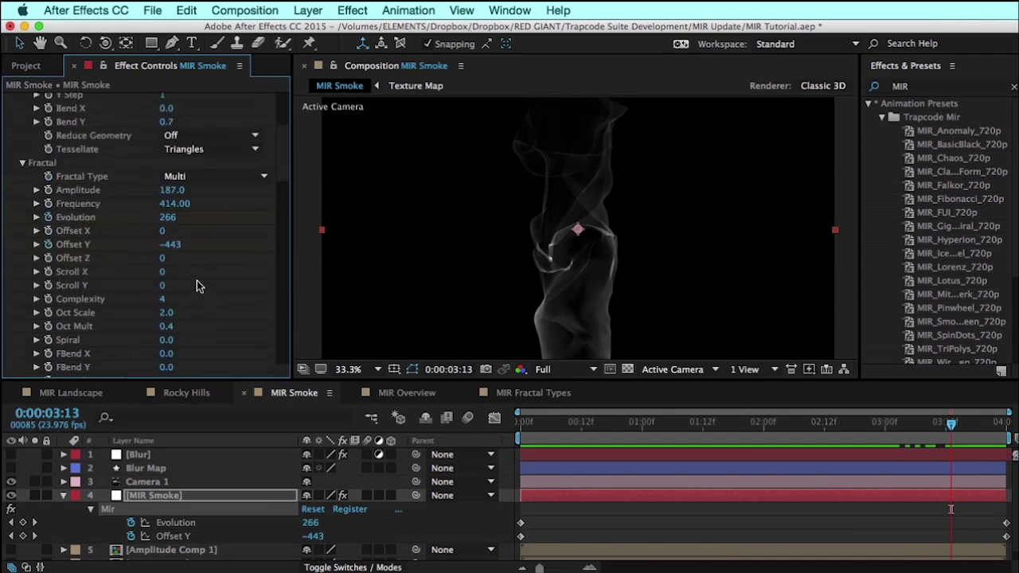
scroll(197, 280, "down", 6)
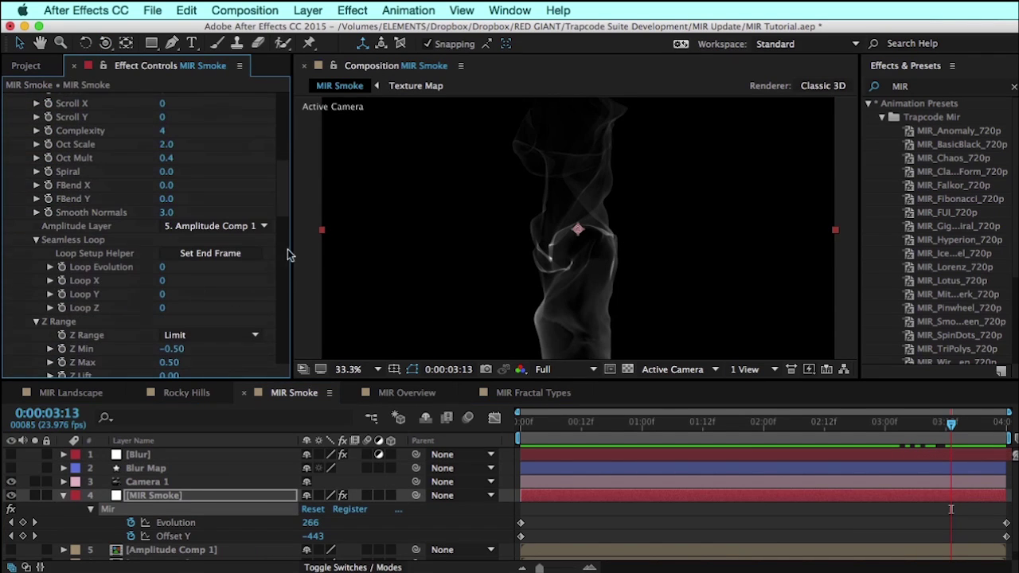
scroll(281, 212, "down", 1)
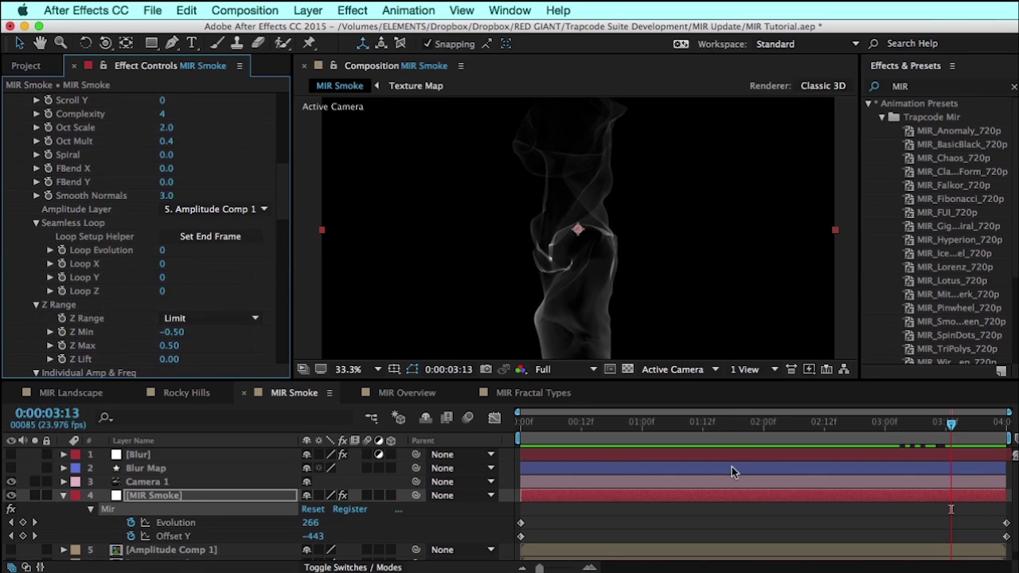
scroll(159, 239, "up", 3)
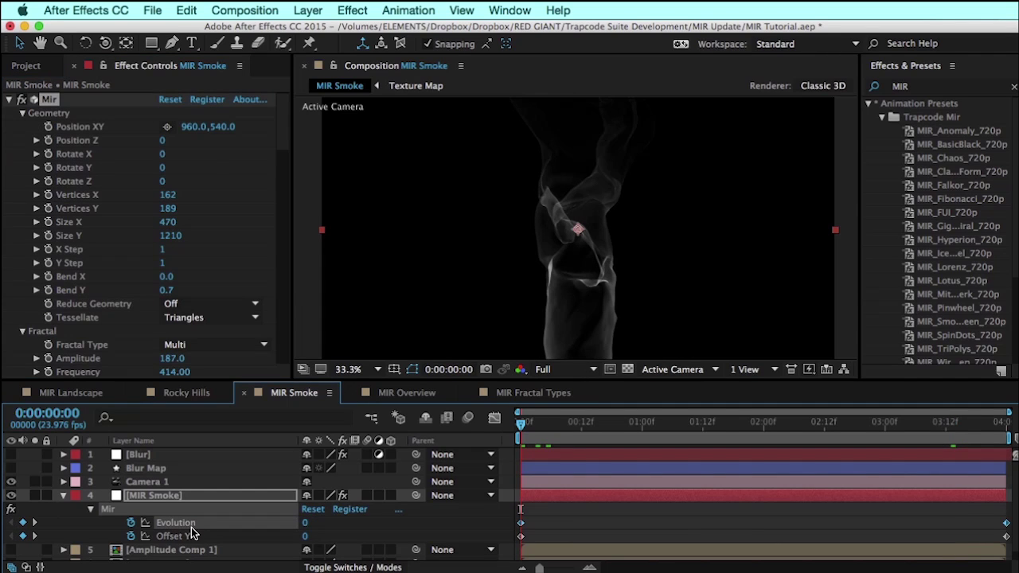
Step: Scrub MIR Smoke past 0:00:03:23 and 0:00:04:00, then park at 0:00:01:20
left_click(182, 538)
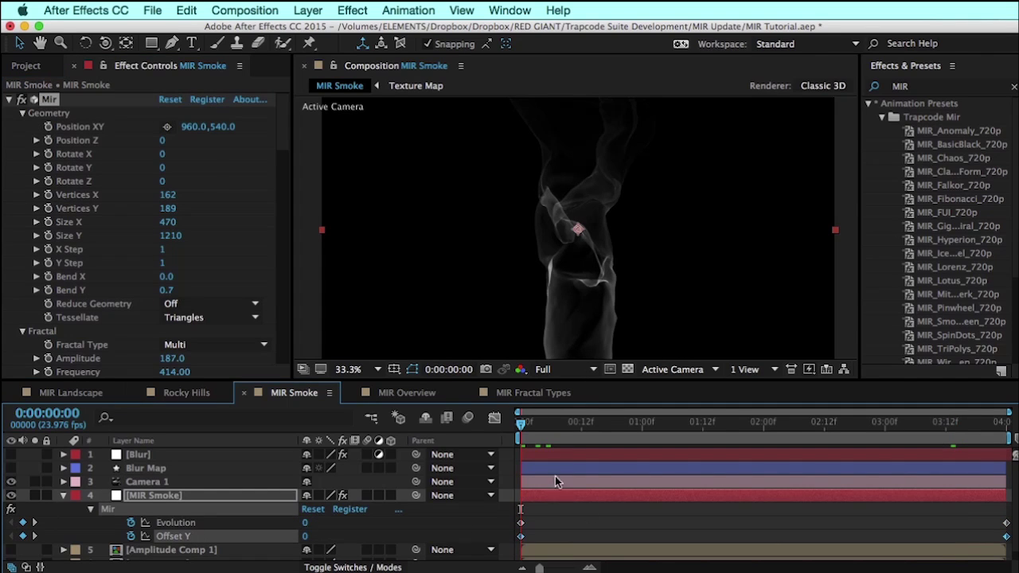
left_click_drag(538, 434, 1006, 509)
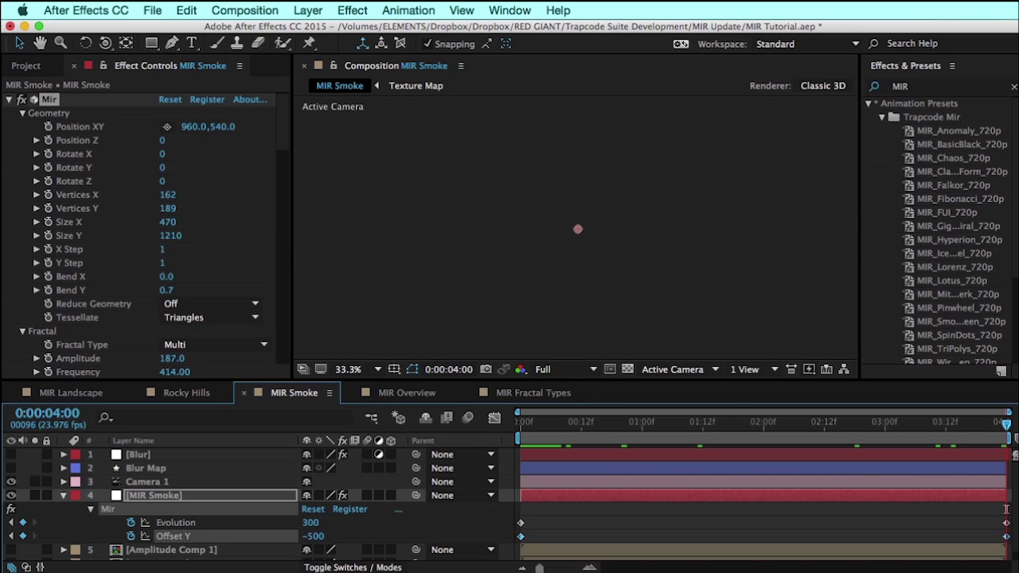
left_click_drag(1007, 509, 1006, 509)
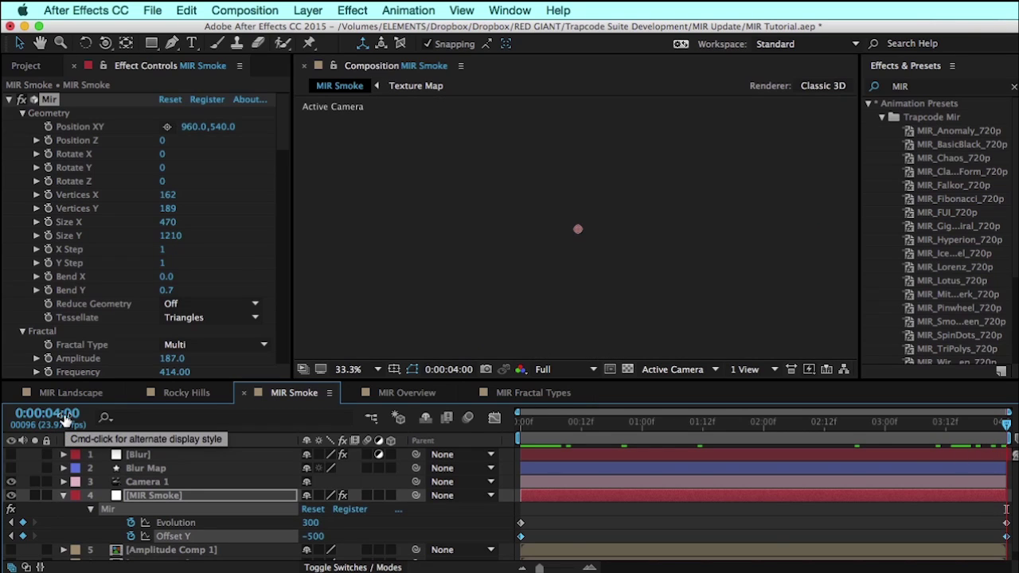
left_click_drag(64, 417, 67, 417)
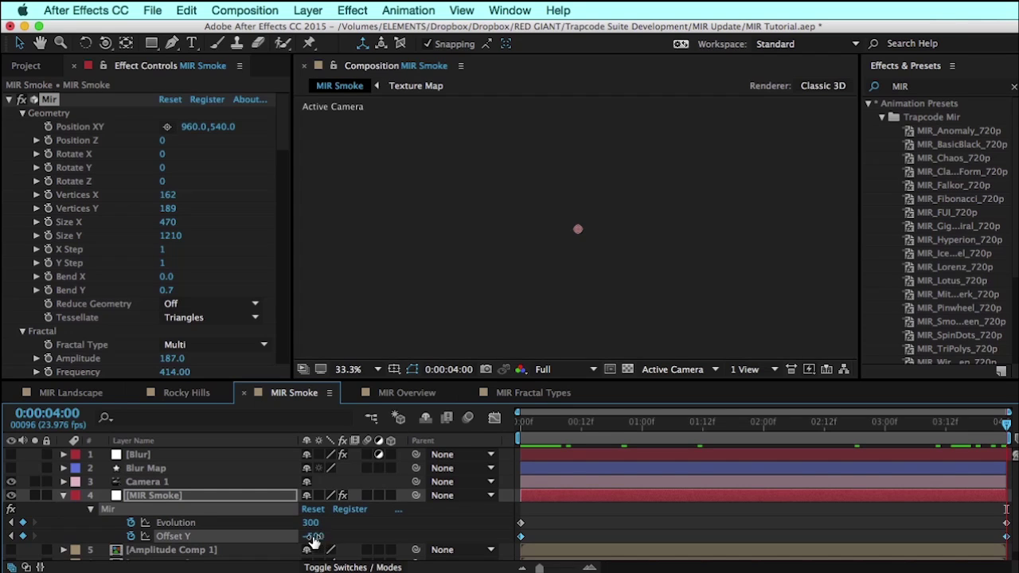
left_click_drag(550, 440, 748, 448)
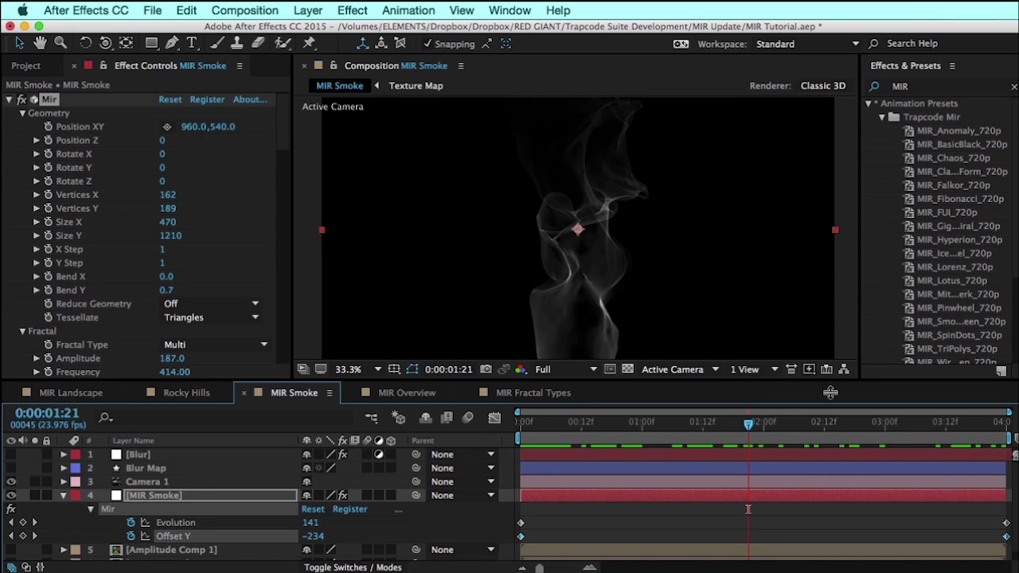
left_click_drag(662, 433, 743, 433)
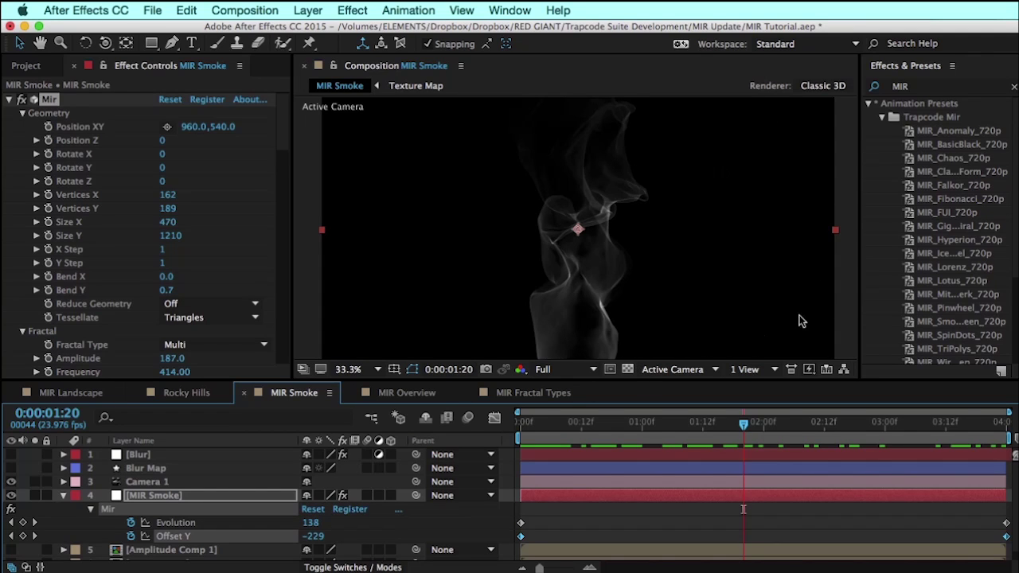
left_click_drag(284, 151, 290, 212)
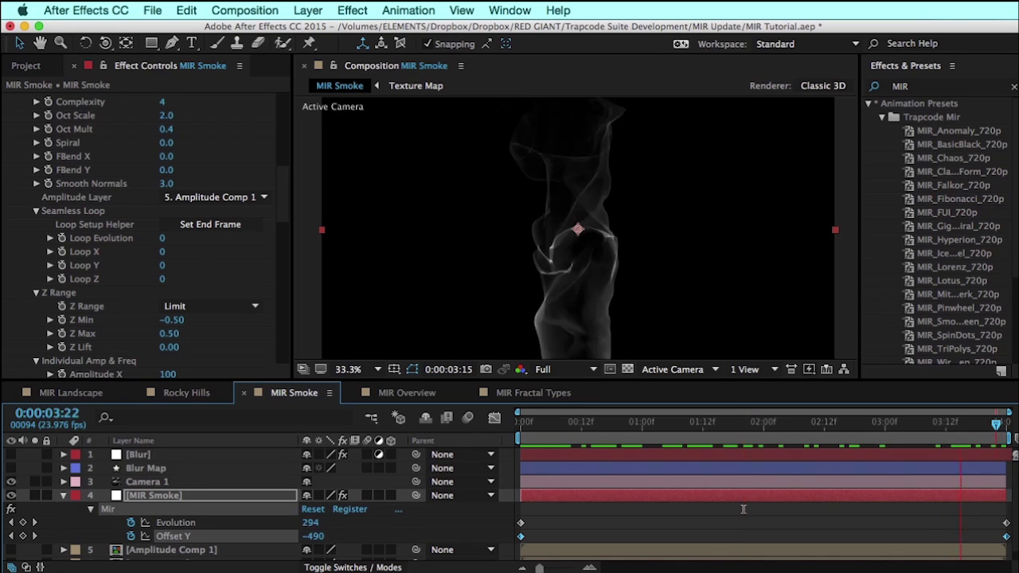
Step: At 0:00:04:00, set Loop Evolution to 300 and Loop Y to -500
key("End")
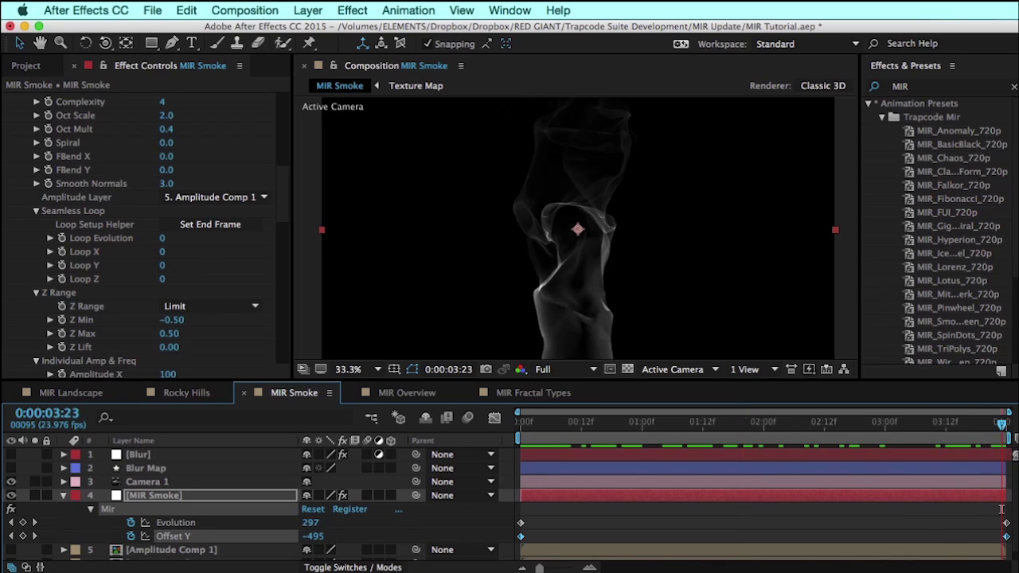
key("Page_Down")
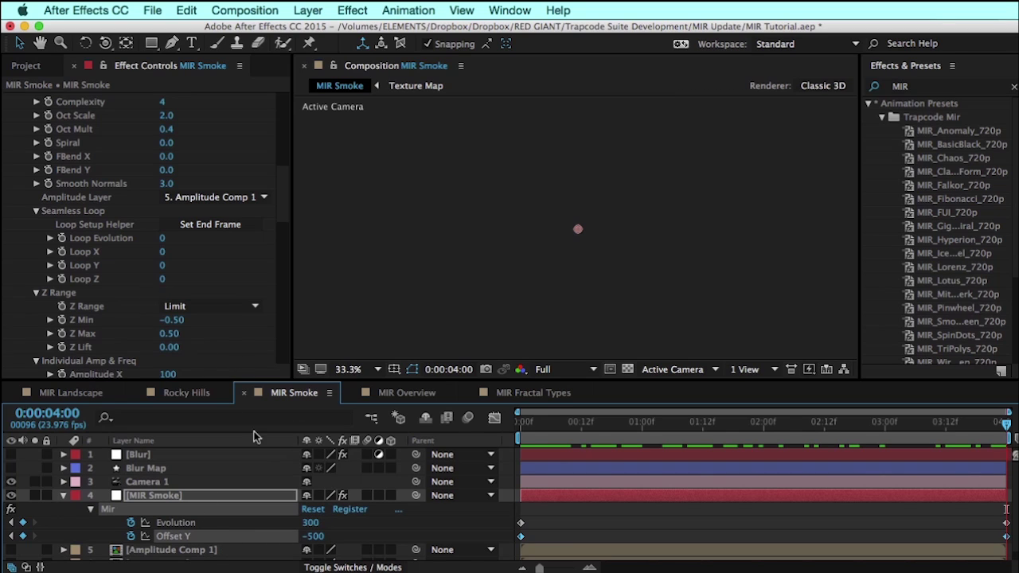
left_click(162, 238)
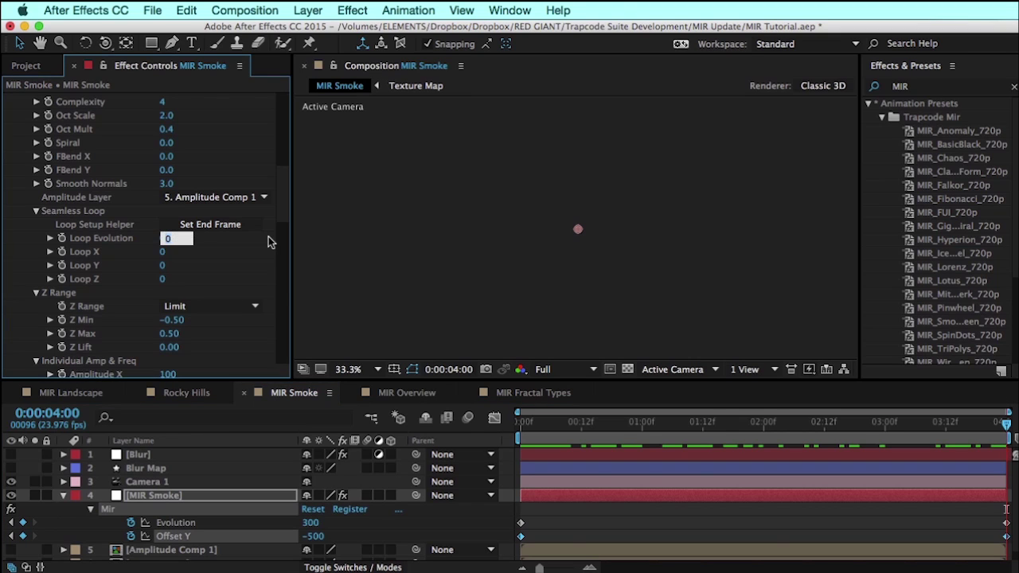
key("Return")
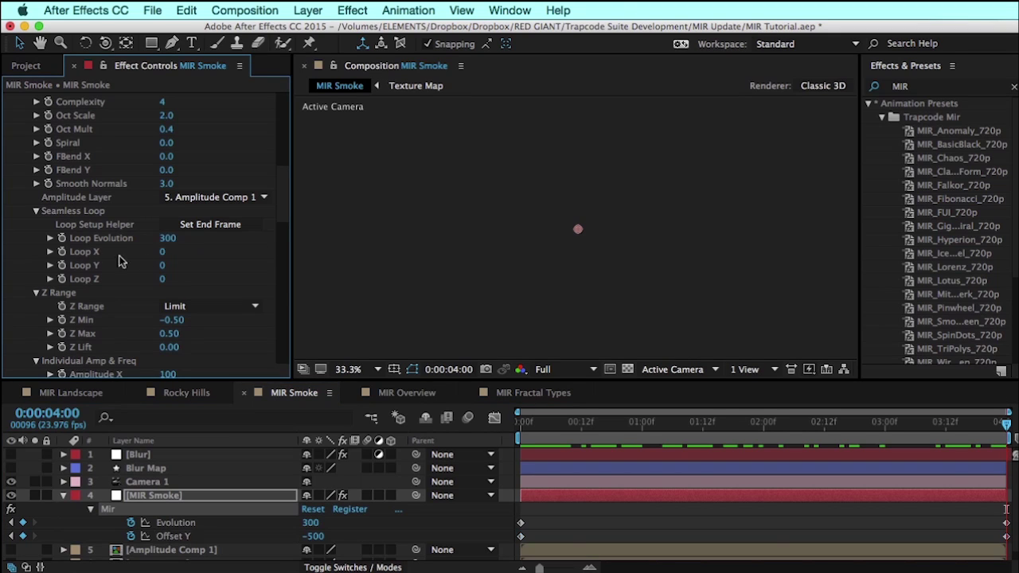
left_click(163, 266)
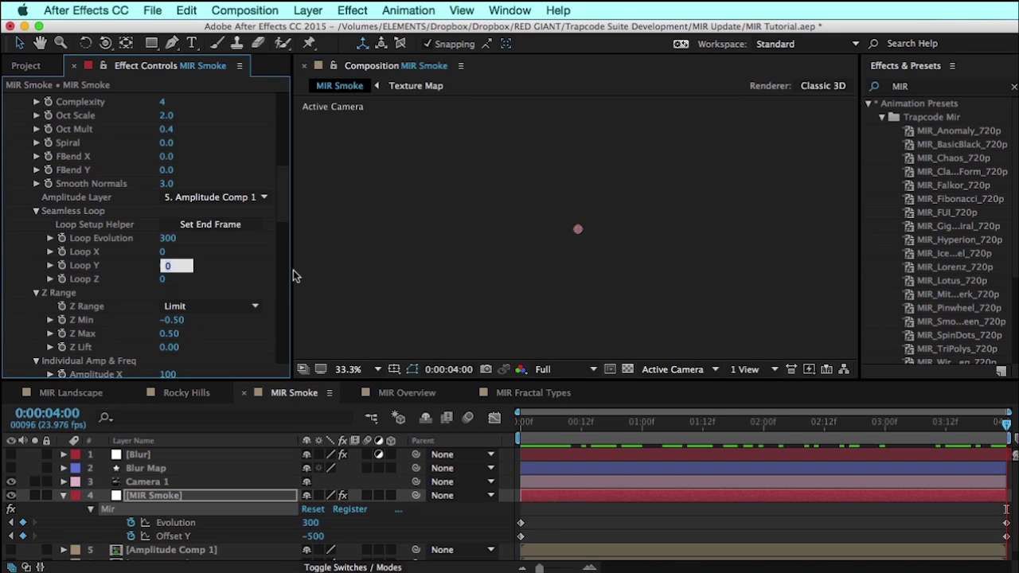
type("-500")
key("Return")
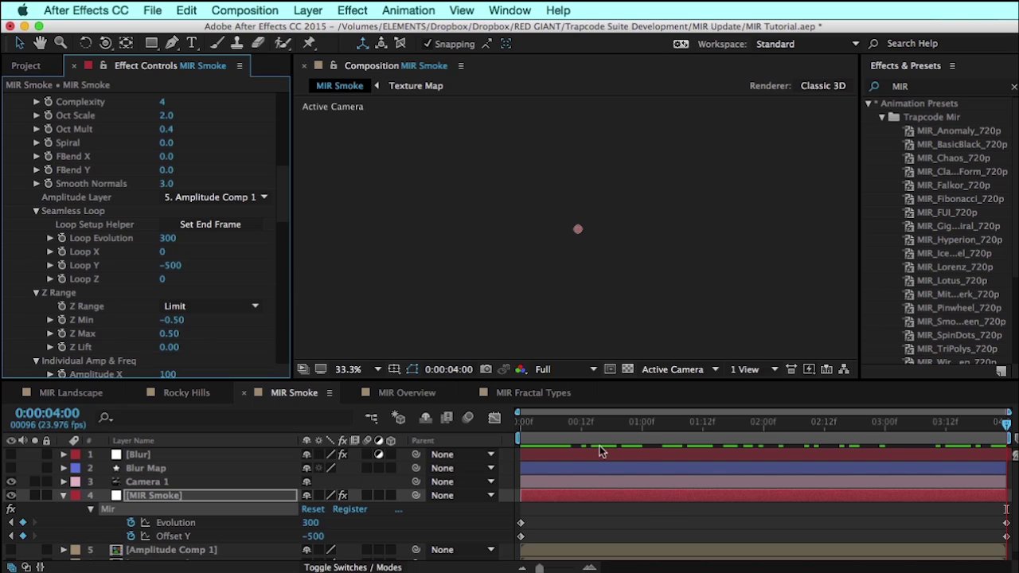
Step: Check the smoke near 0:00:03:15 and reset Loop Evolution and Loop Y to 0
left_click(849, 448)
left_click_drag(908, 452, 1008, 425)
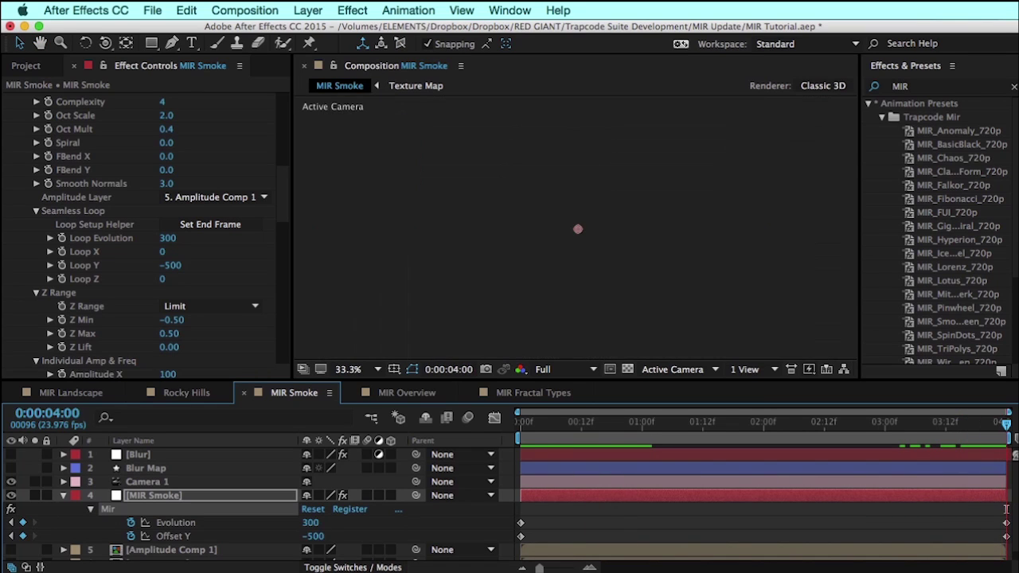
left_click(170, 237)
type("0")
key("Tab")
key("Tab")
type("0")
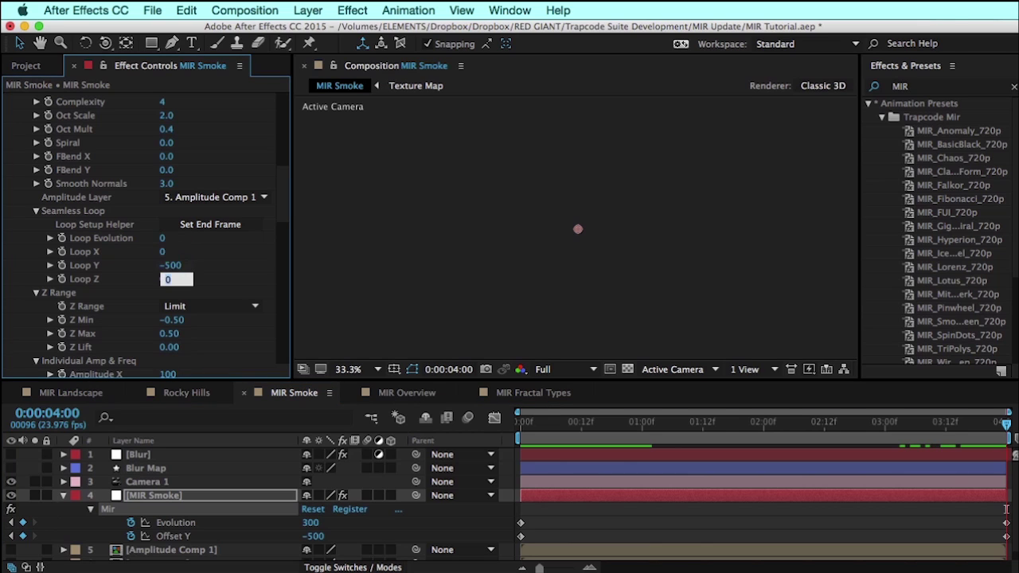
key("Return")
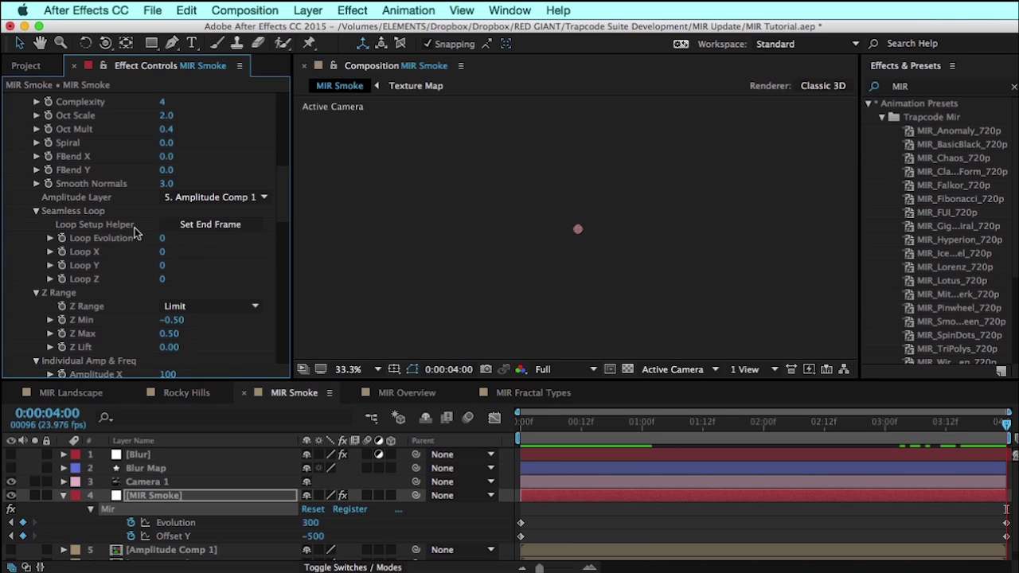
Step: Capture the loop end at 0:00:02:11 (Loop Evolution 184, Loop Y -307) and preview the loop
left_click(212, 225)
scroll(217, 279, "up", 8)
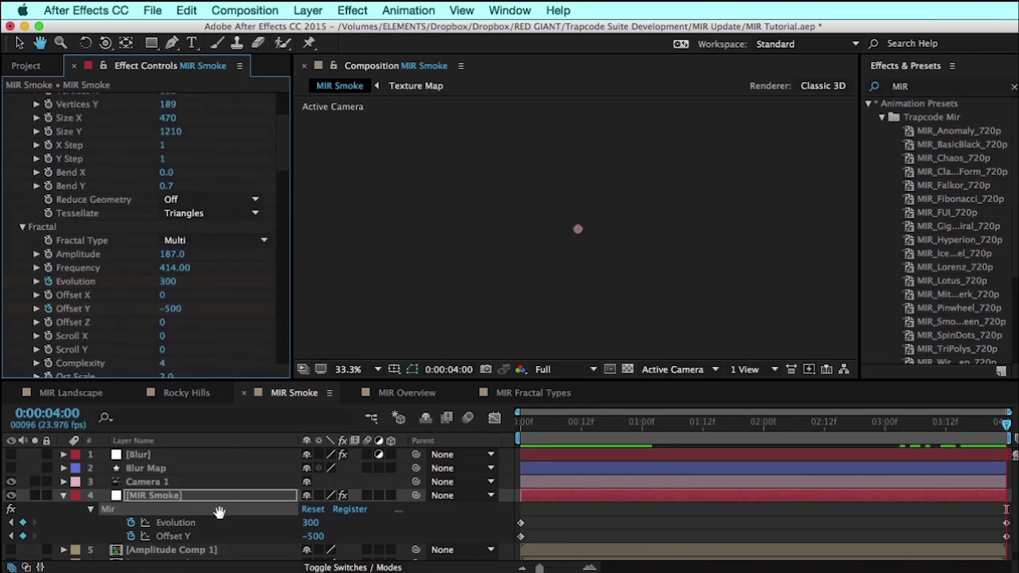
scroll(169, 285, "down", 7)
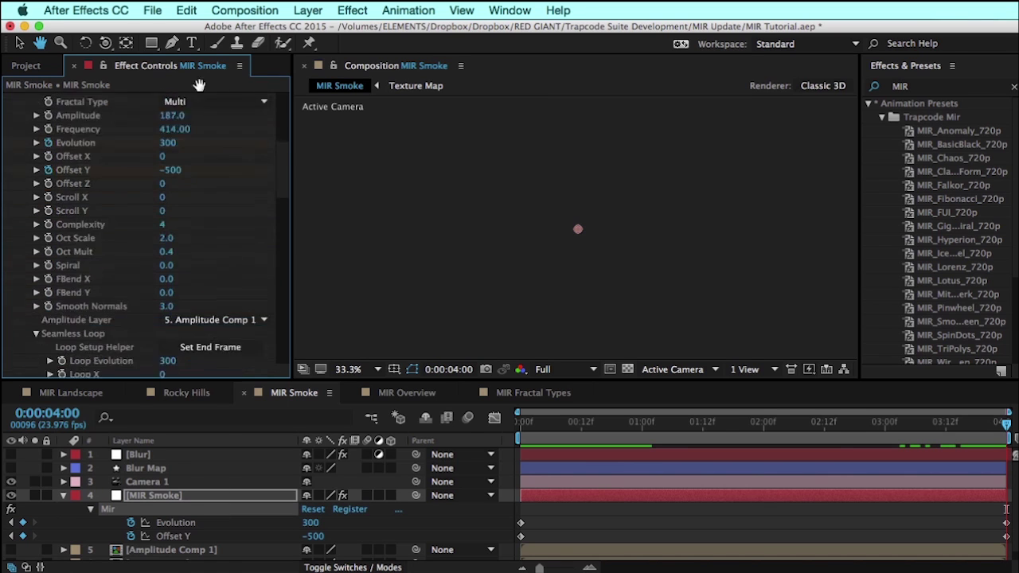
left_click(774, 424)
left_click_drag(785, 432, 820, 444)
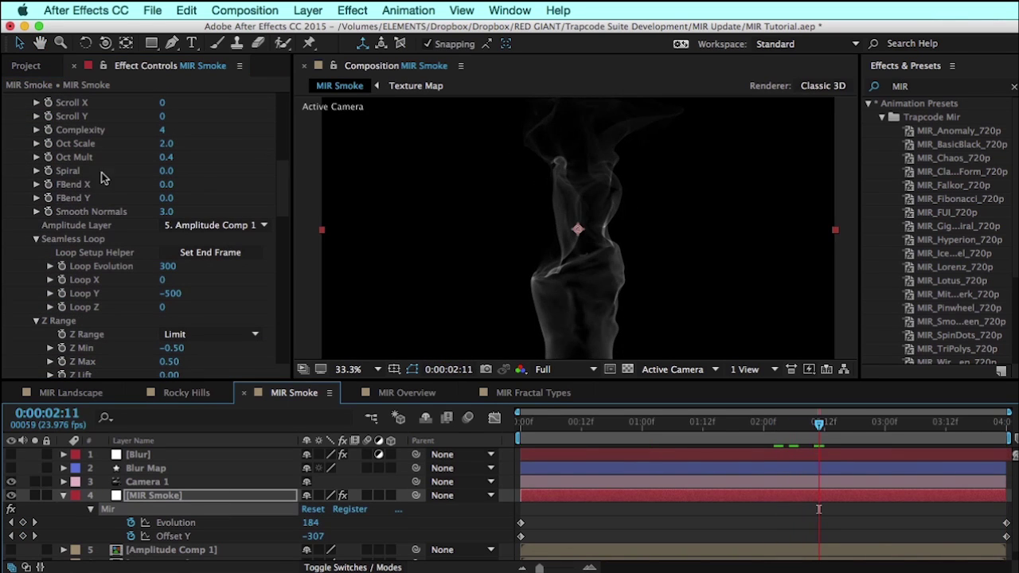
scroll(119, 239, "down", 1)
left_click(206, 248)
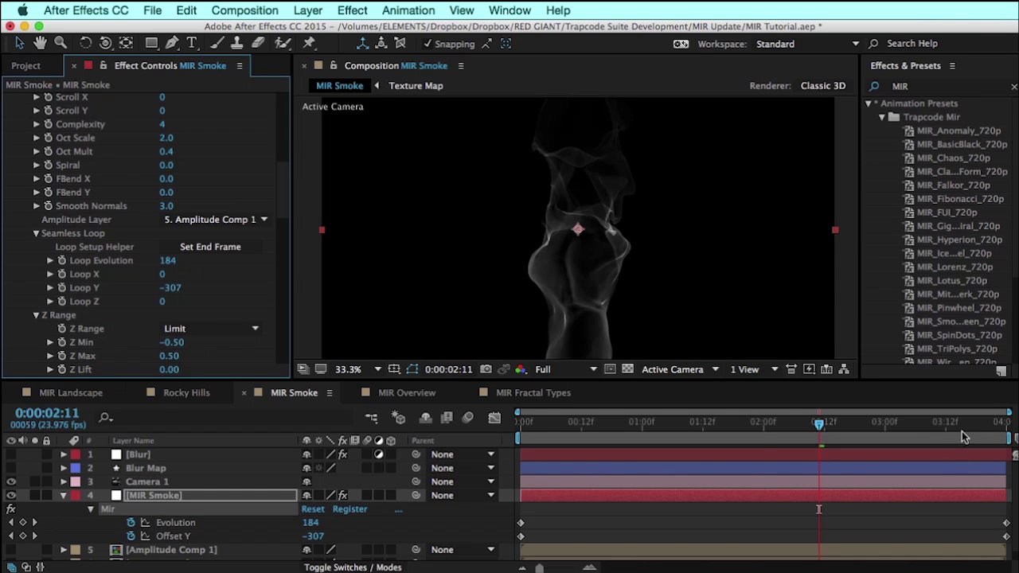
left_click_drag(962, 431, 986, 433)
key("space")
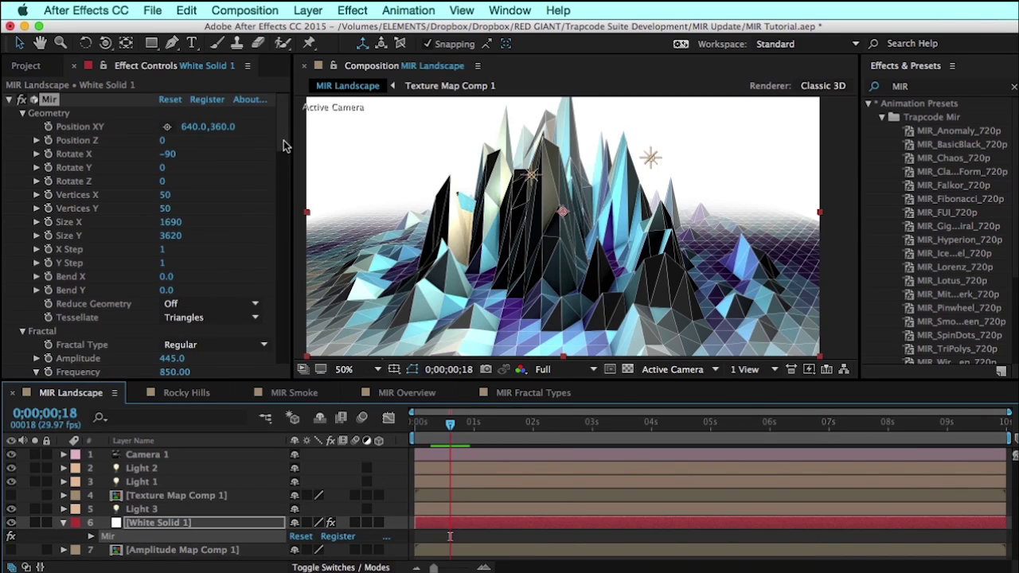
Step: Try Phong shading on the landscape, then set Shader back to Flat
left_click_drag(287, 146, 297, 219)
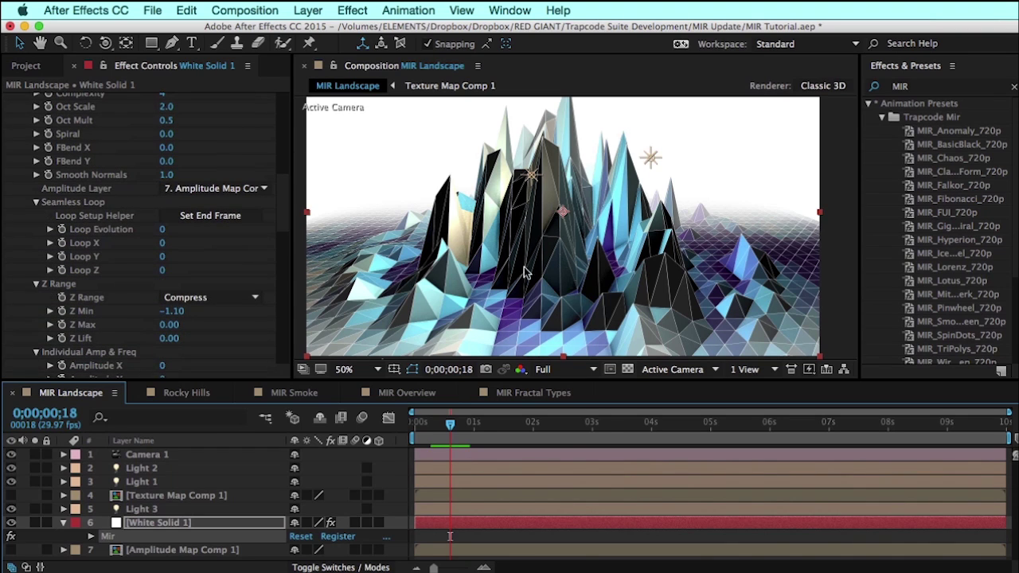
left_click_drag(287, 209, 303, 331)
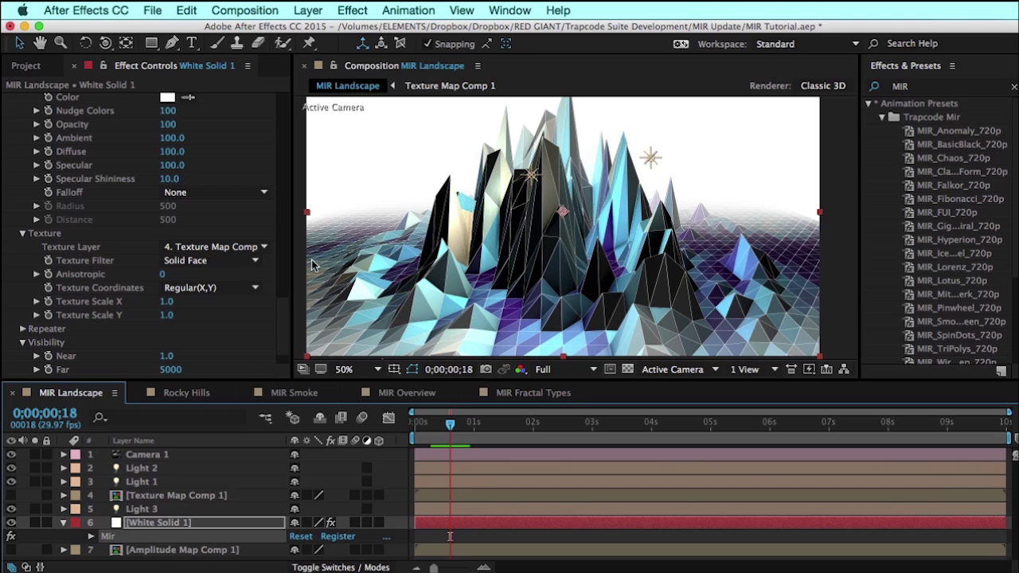
scroll(288, 293, "up", 5)
scroll(288, 293, "up", 5)
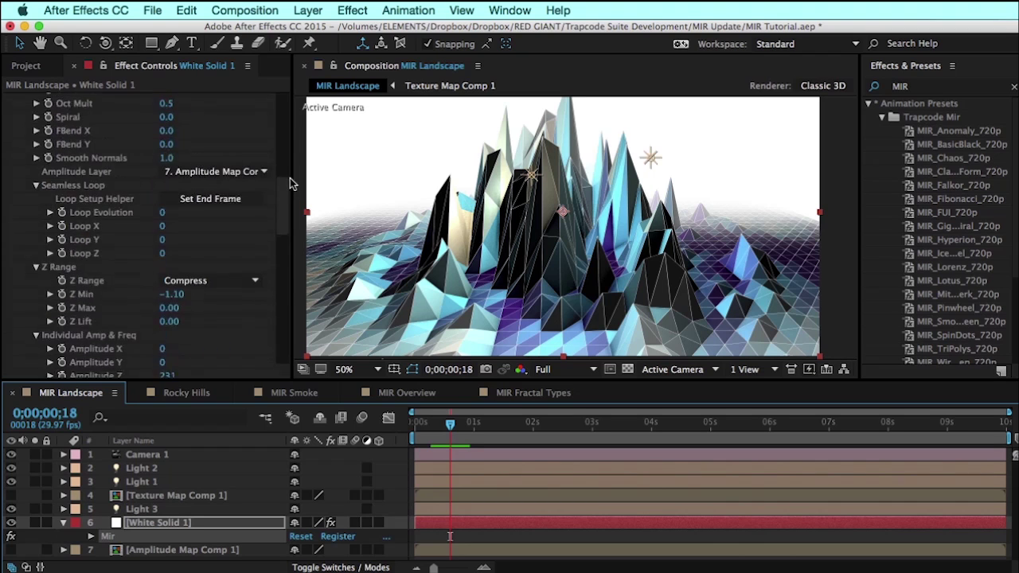
scroll(286, 231, "down", 6)
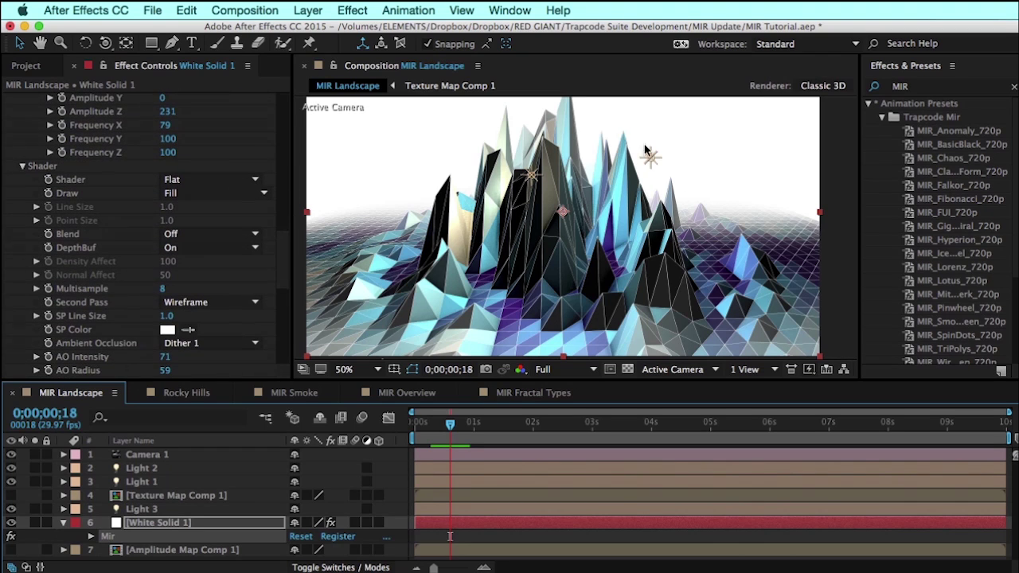
left_click(217, 179)
left_click(221, 211)
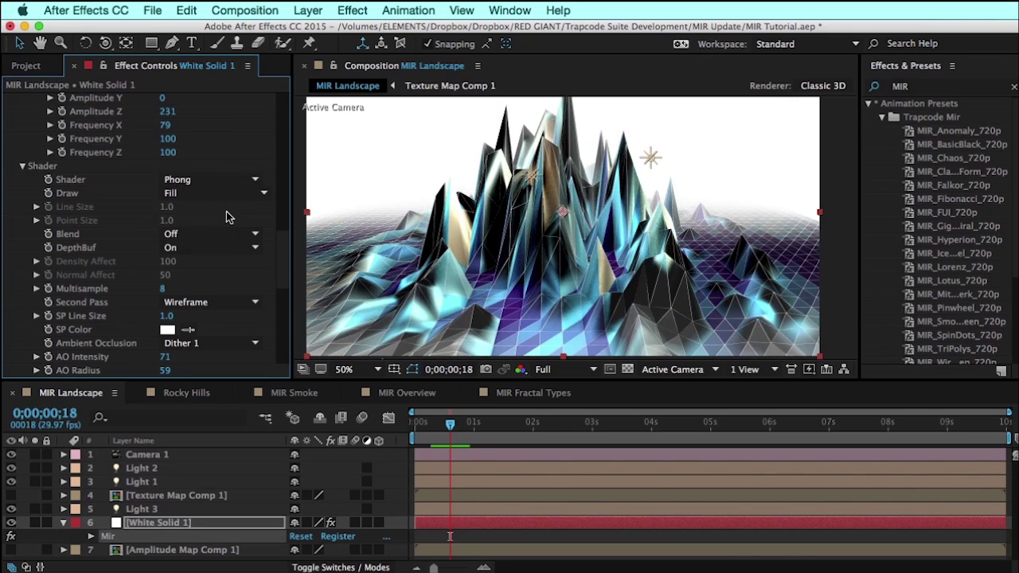
left_click(187, 180)
left_click(186, 225)
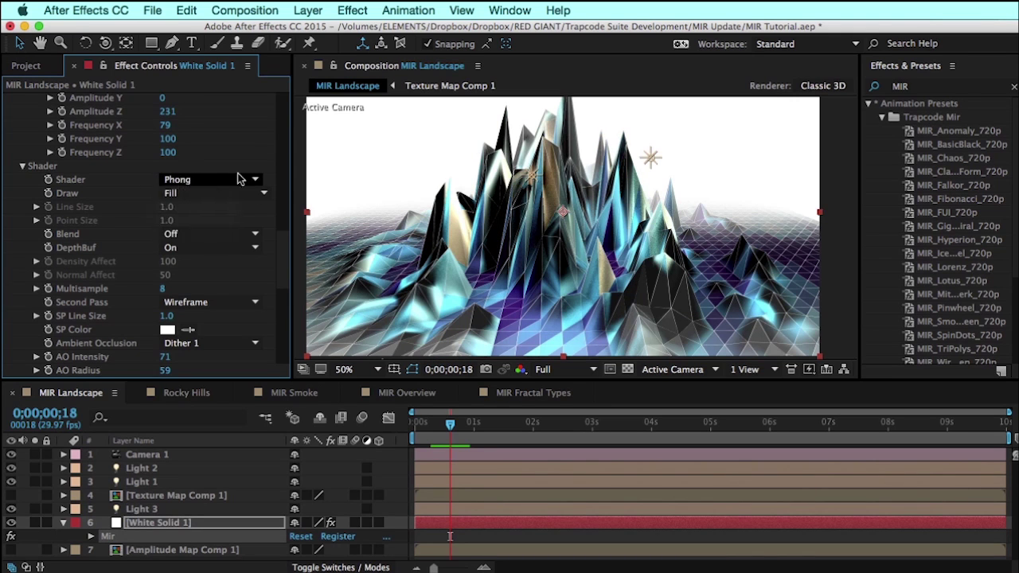
left_click(189, 179)
left_click(169, 209)
Step: Keep Draw on Fill and toggle Second Pass Off, then back to Wireframe
left_click(170, 193)
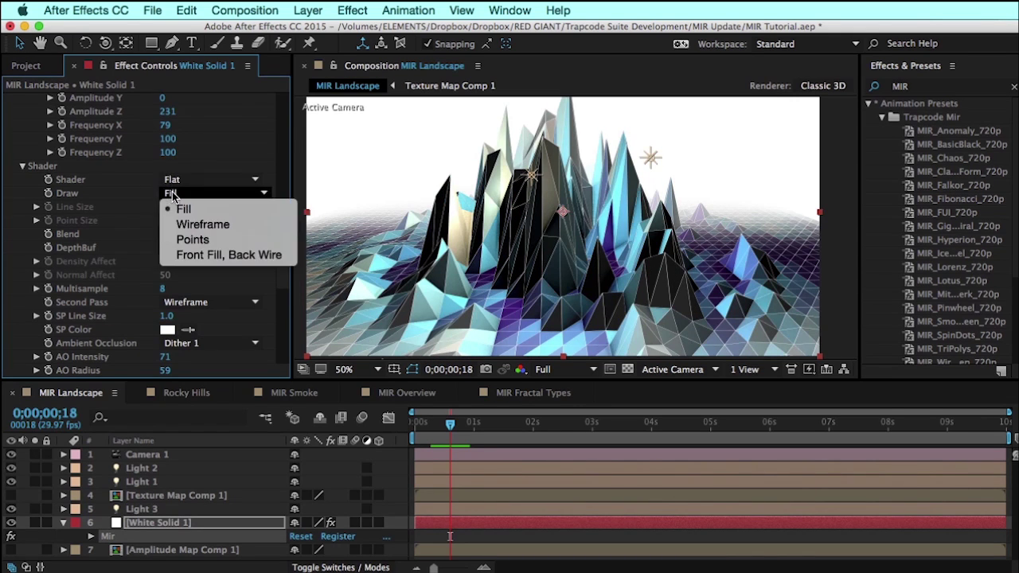
left_click(9, 215)
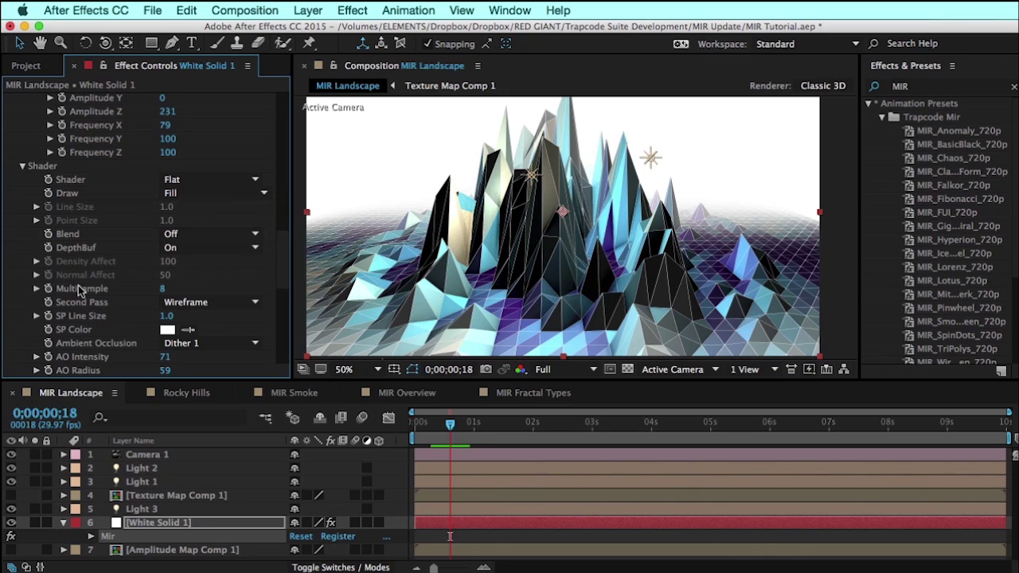
scroll(138, 278, "down", 2)
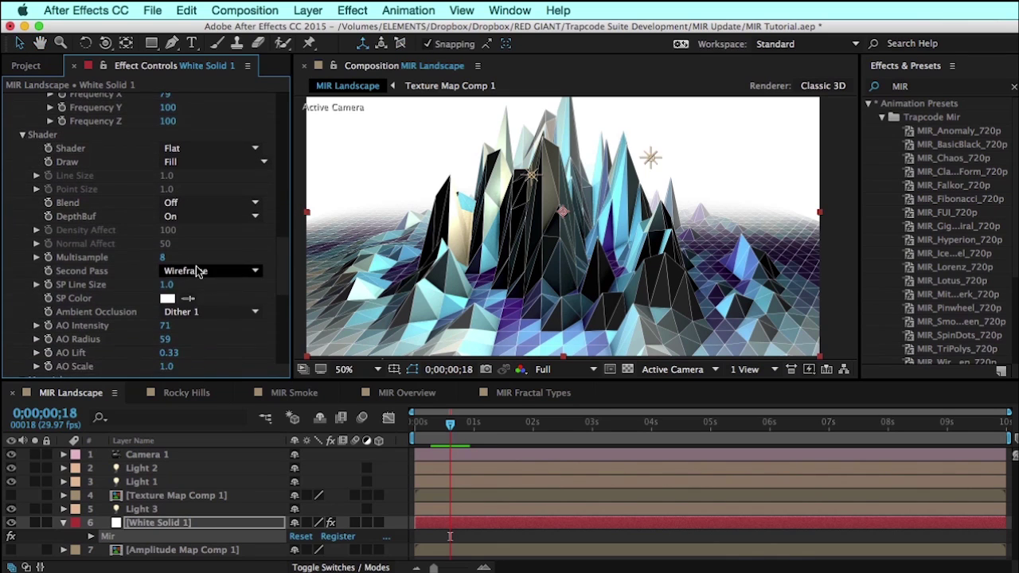
left_click(191, 271)
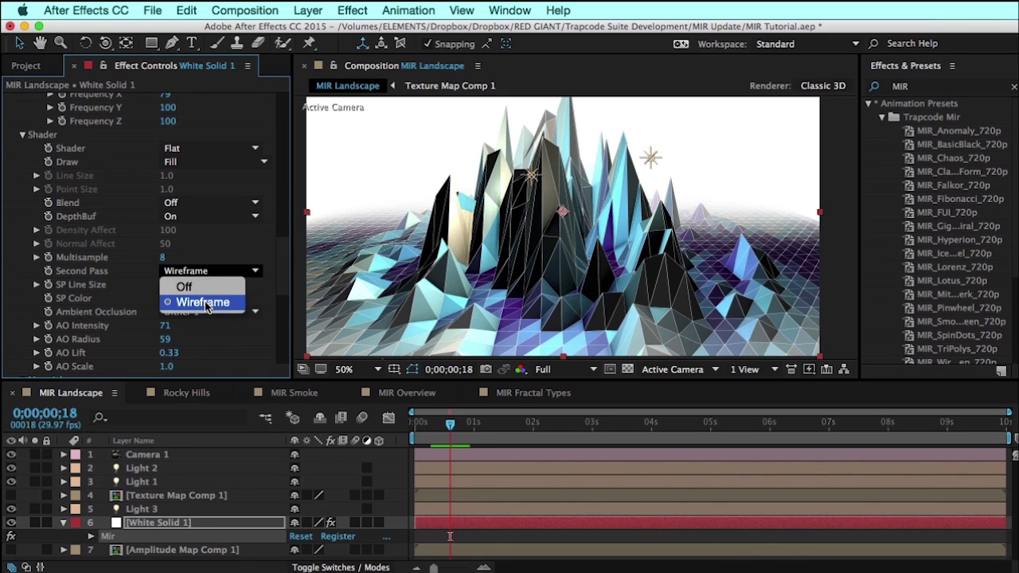
left_click(197, 287)
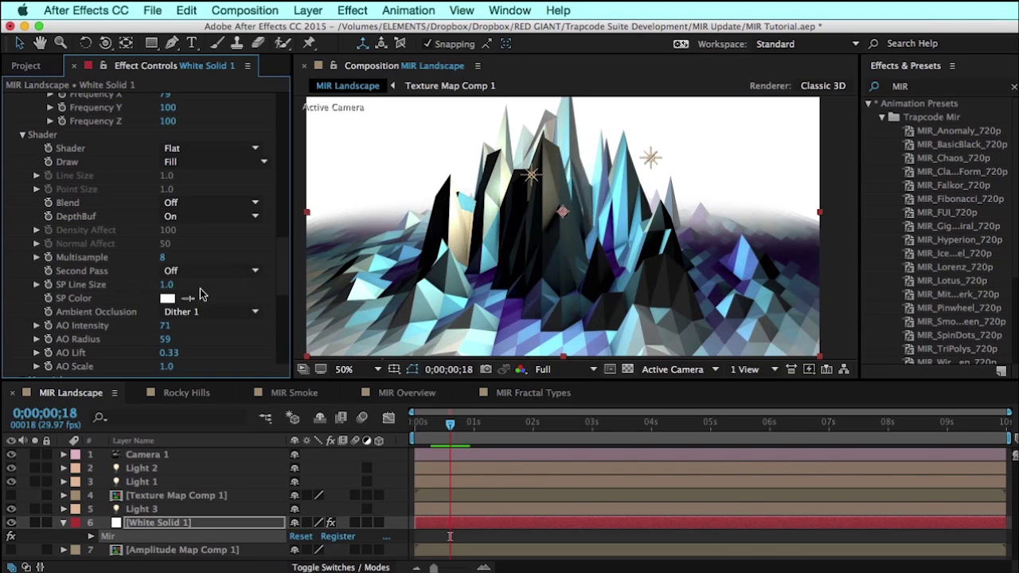
left_click(199, 270)
left_click(208, 300)
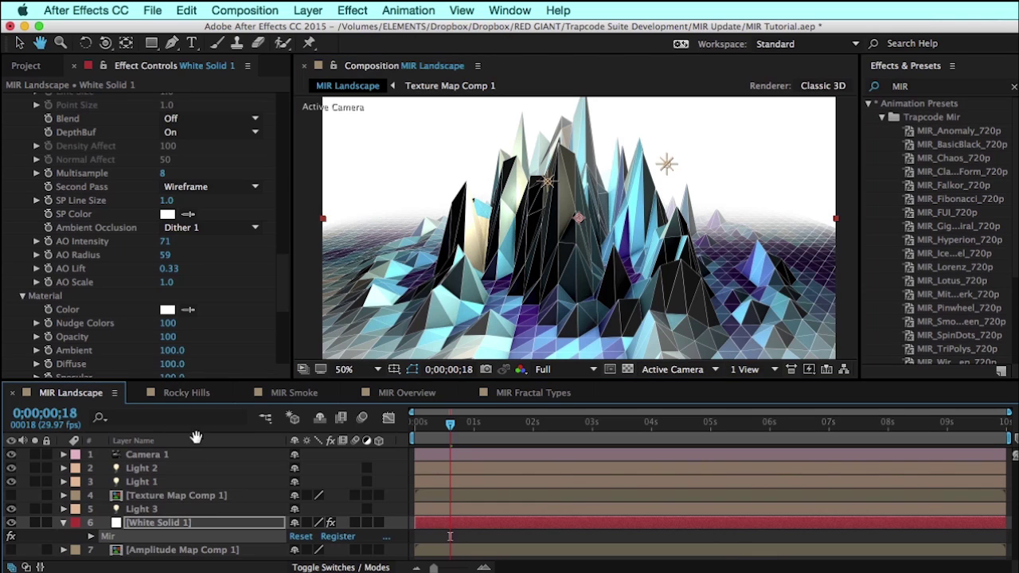
Step: Set Texture Filter to Nearest and inspect the fractal texture in Texture Map Comp 1
double_click(177, 497)
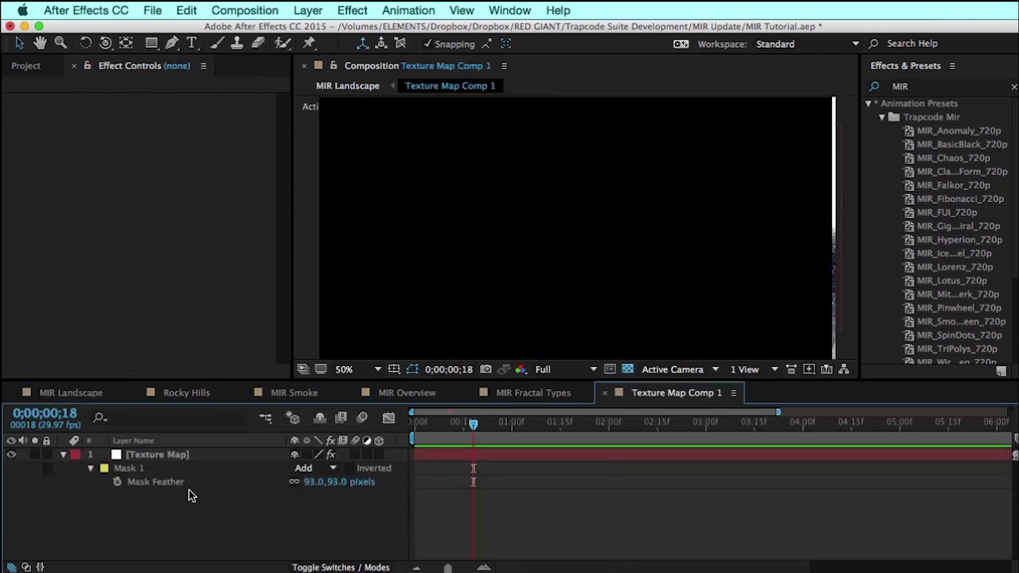
left_click(592, 253)
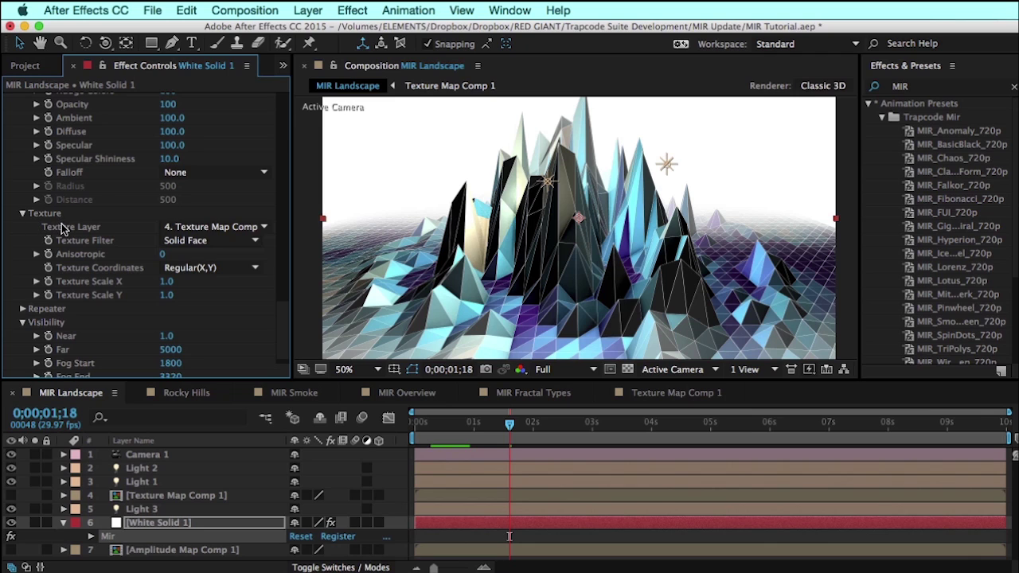
left_click(239, 227)
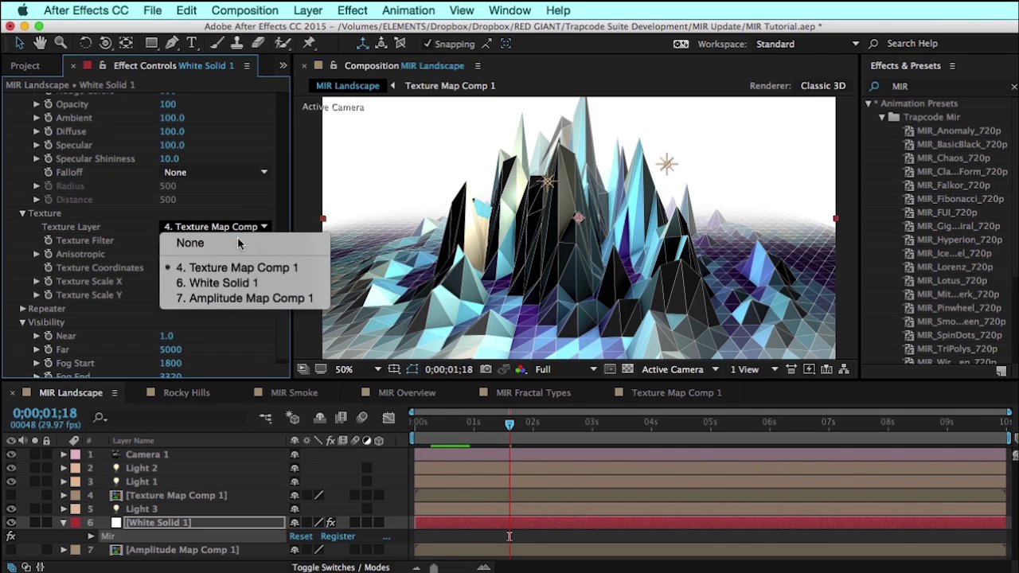
left_click(31, 263)
left_click(190, 241)
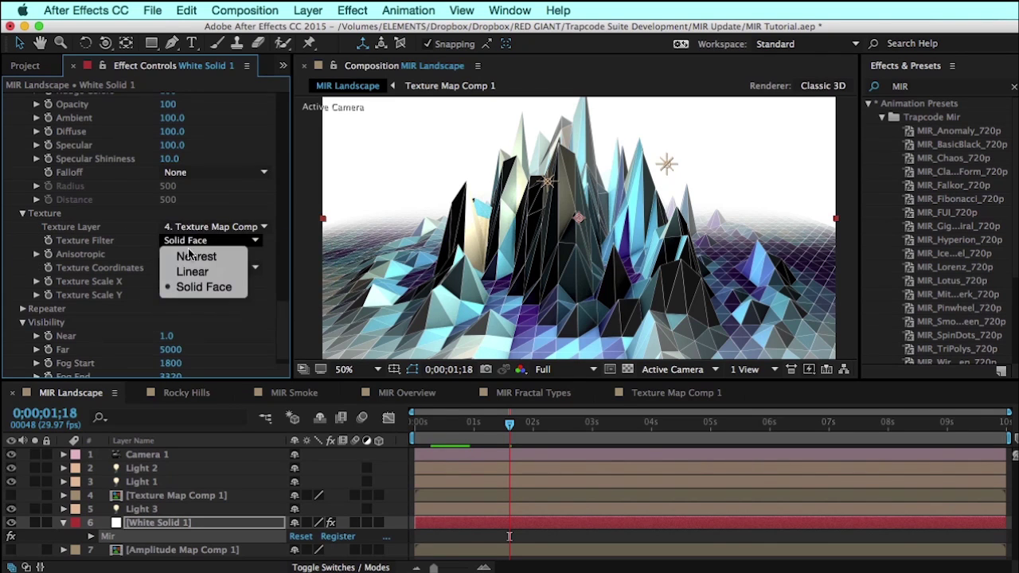
left_click(188, 255)
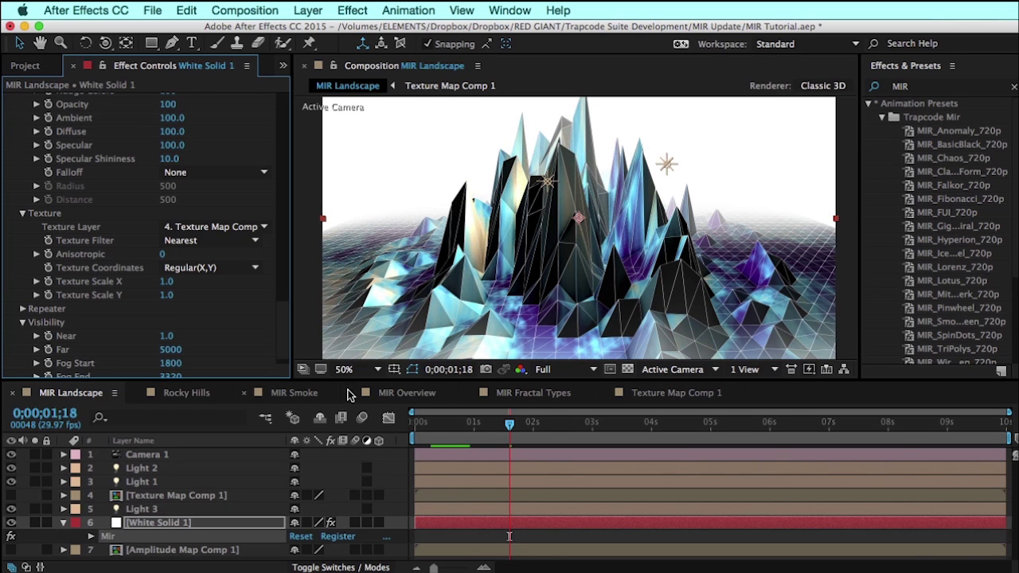
left_click(676, 393)
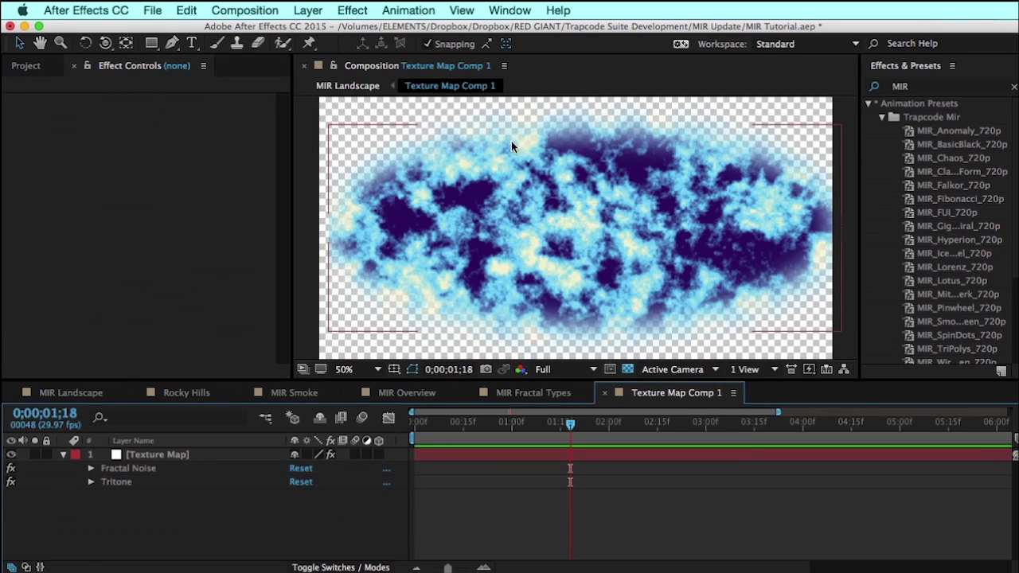
Step: Back in MIR Landscape, orbit the camera closer and lower over the landscape
left_click(67, 393)
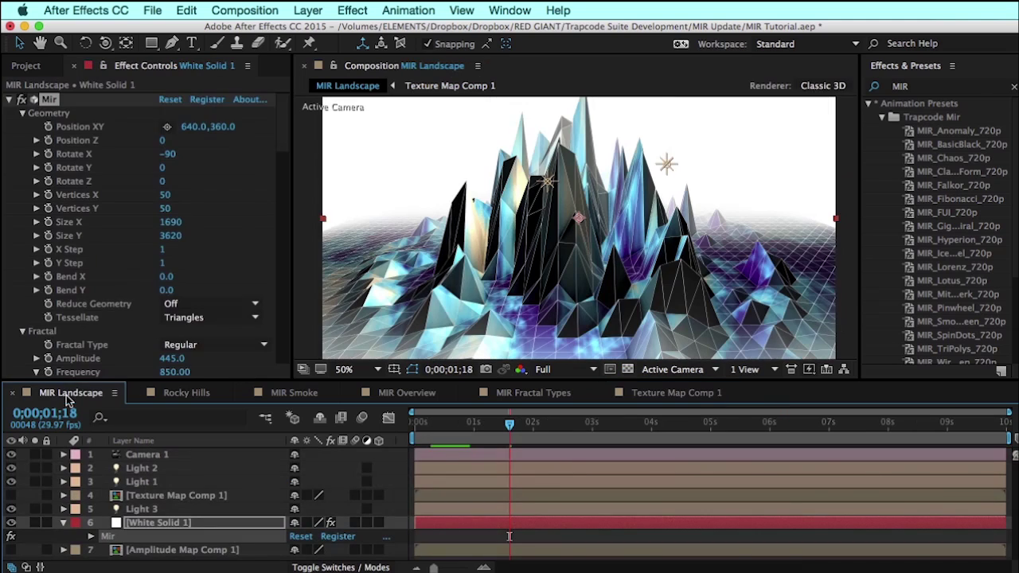
scroll(173, 295, "down", 8)
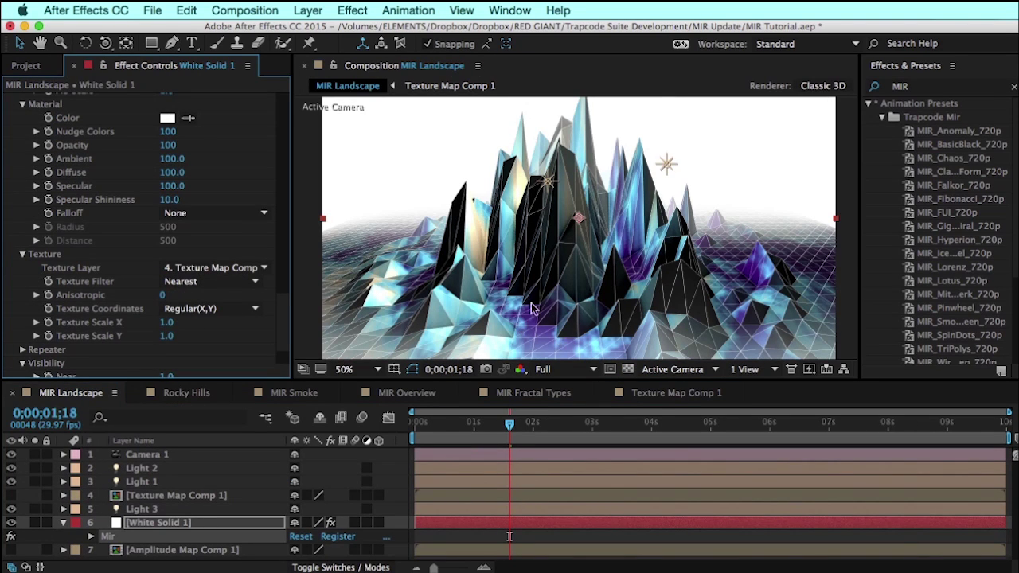
key("c")
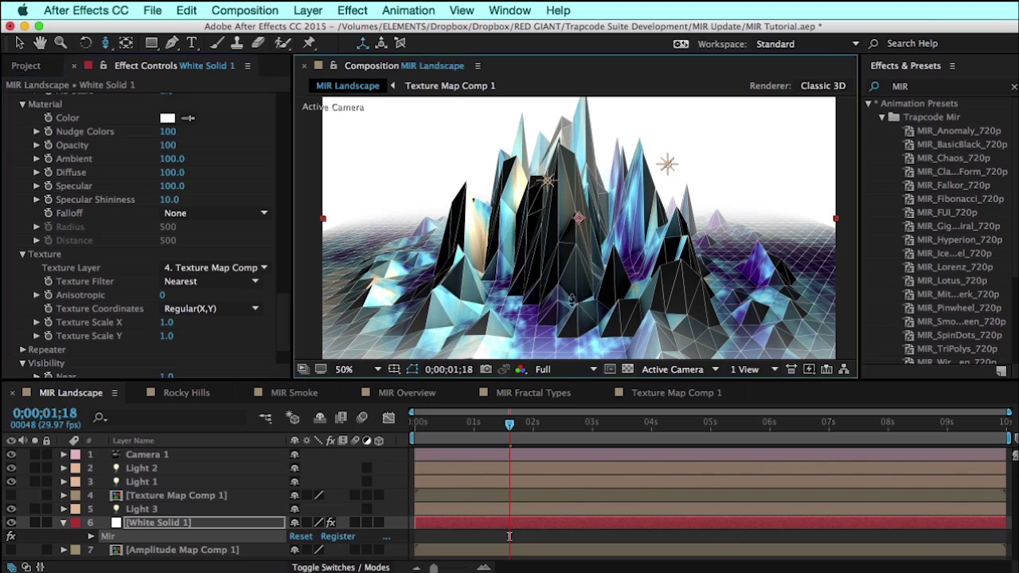
left_click_drag(578, 308, 642, 237)
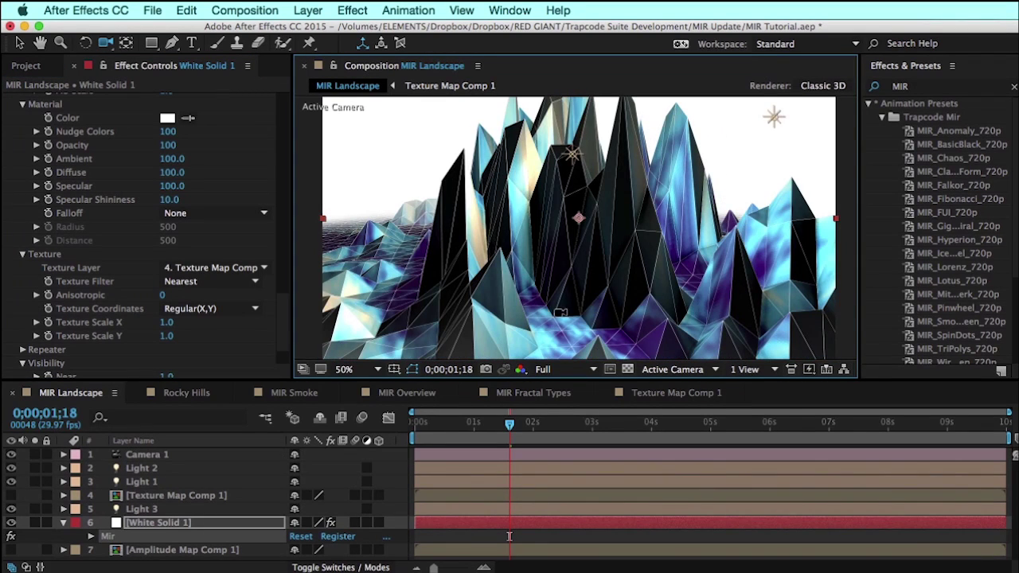
left_click_drag(619, 300, 620, 345)
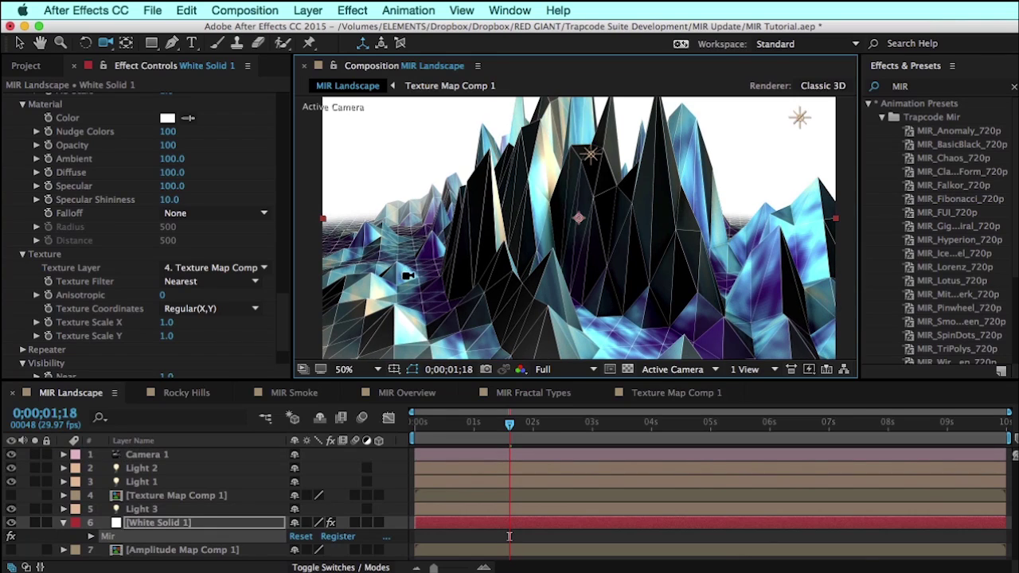
Step: Set Mir's Texture Filter to Solid Face, leaving the texture layer unchanged
scroll(186, 272, "down", 2)
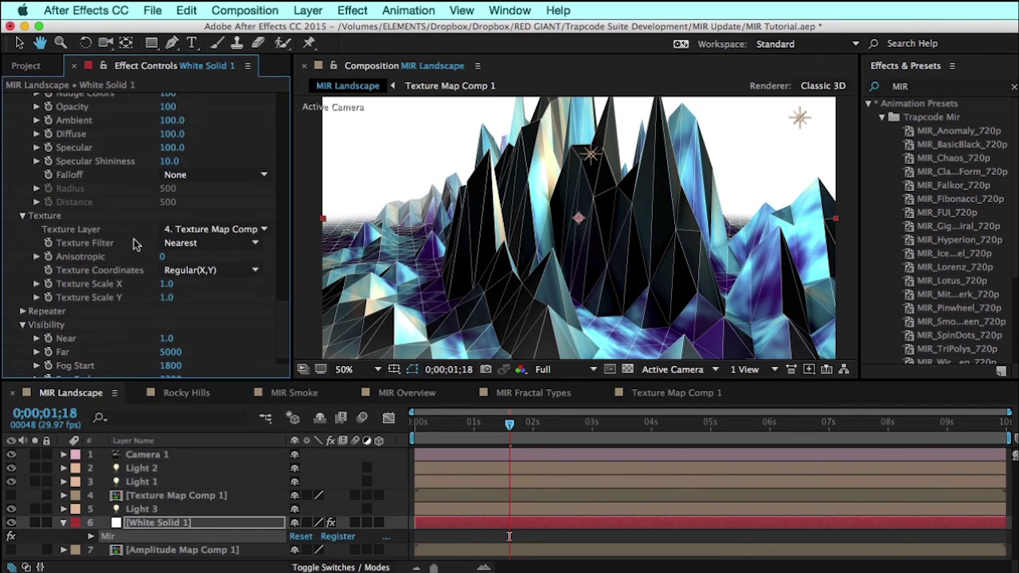
left_click(196, 244)
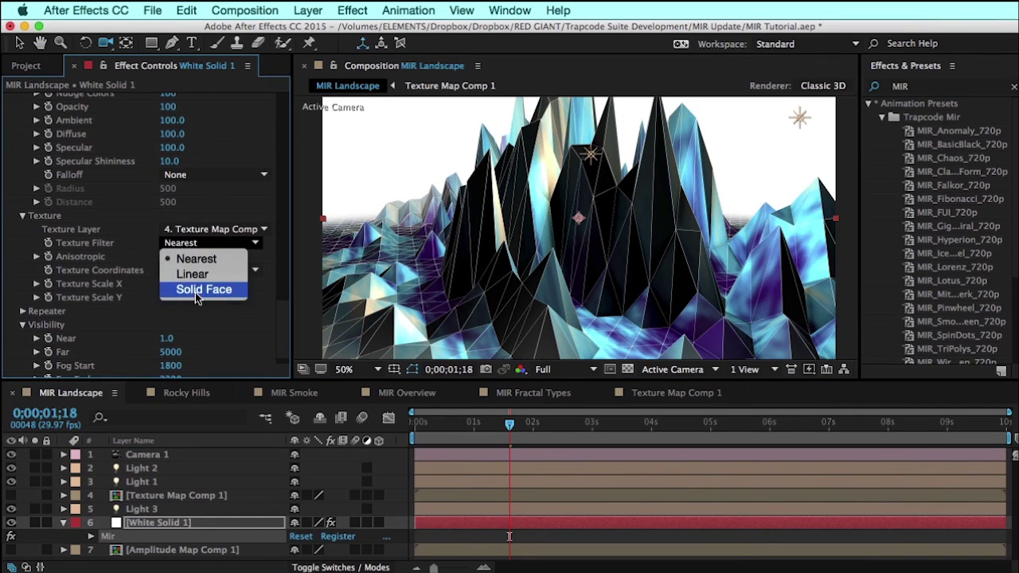
left_click(195, 290)
left_click(194, 230)
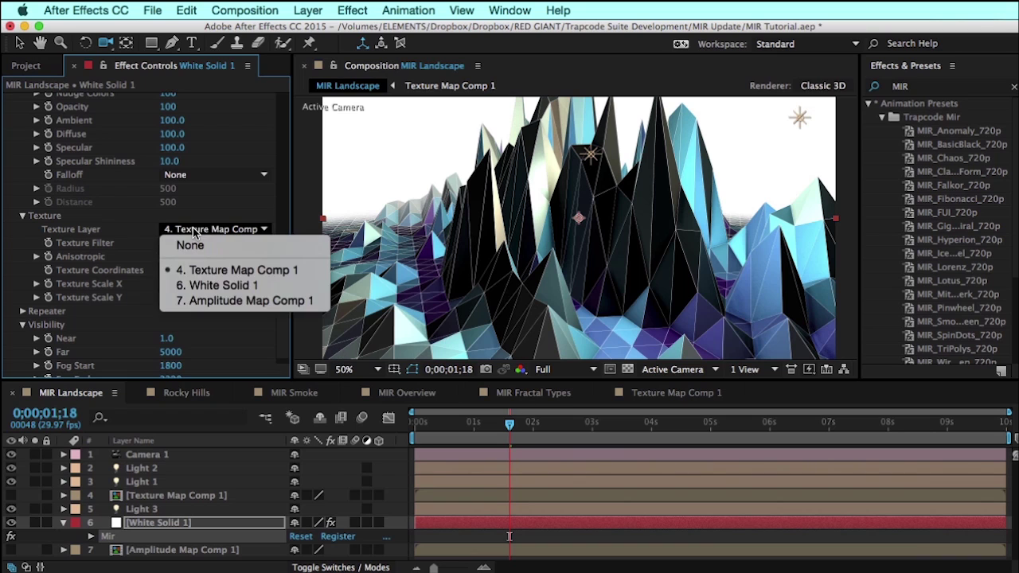
left_click(194, 230)
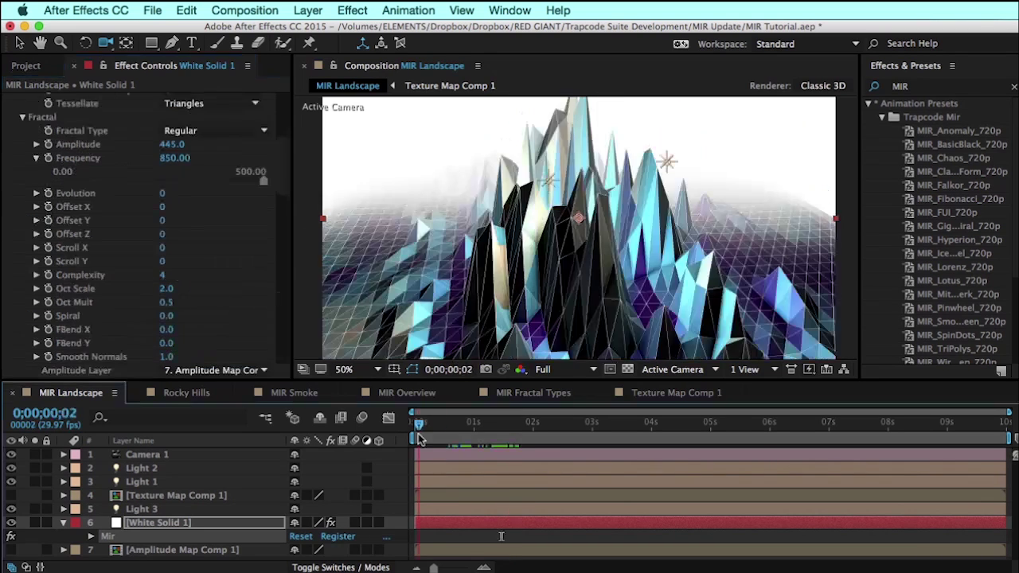
Step: Preview the landscape, then drag Mir's Fractal Spiral value to 0.3
key("space")
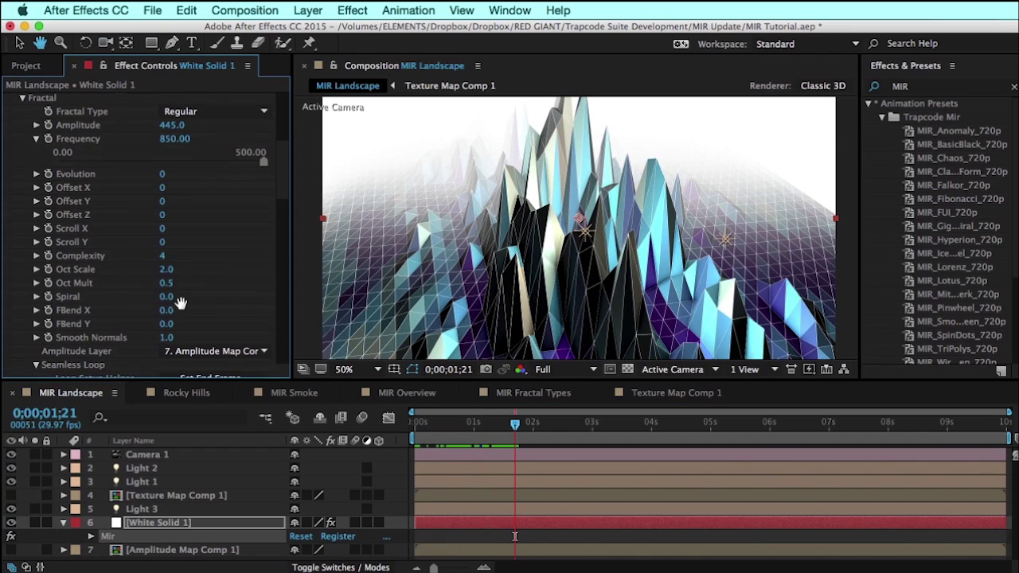
scroll(170, 318, "down", 1)
left_click_drag(166, 298, 419, 325)
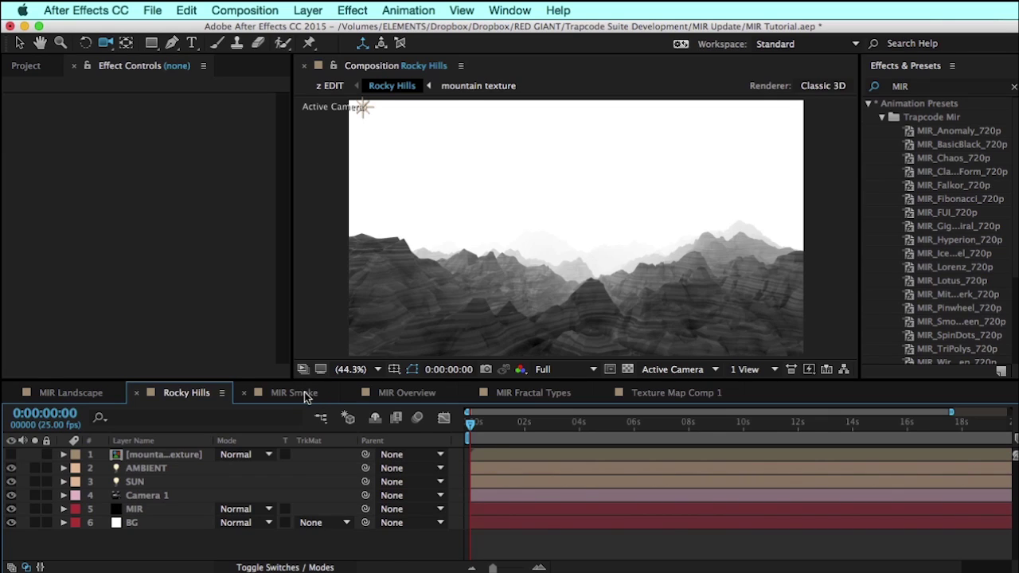
Step: Switch to the MIR Smoke composition from the Timeline tabs
left_click(305, 395)
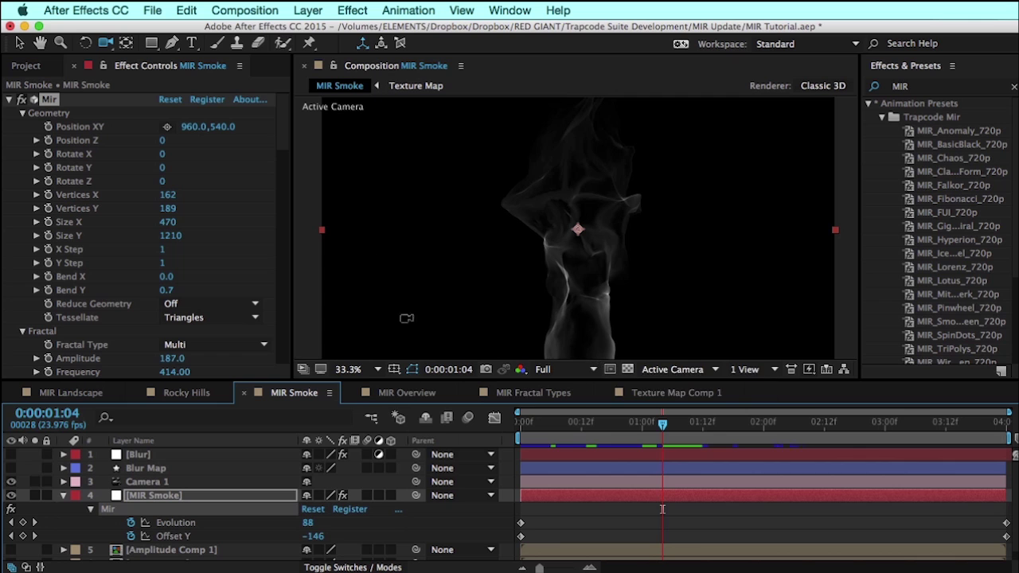